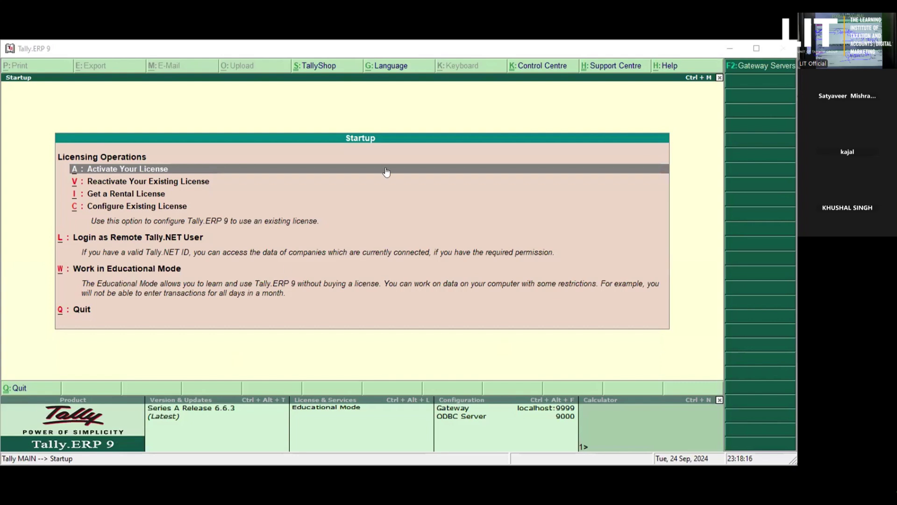
Start in Educational Mode and open accounting voucher creation for the loaded company.
{"action": "key", "text": "w"}
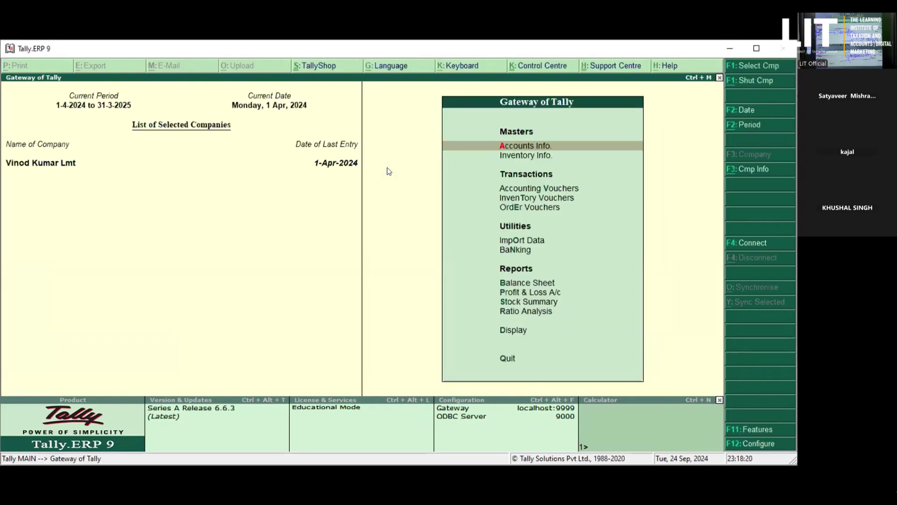
{"action": "key", "text": "Down"}
{"action": "key", "text": "Down"}
{"action": "key", "text": "Down"}
{"action": "key", "text": "Up"}
{"action": "key", "text": "Return"}
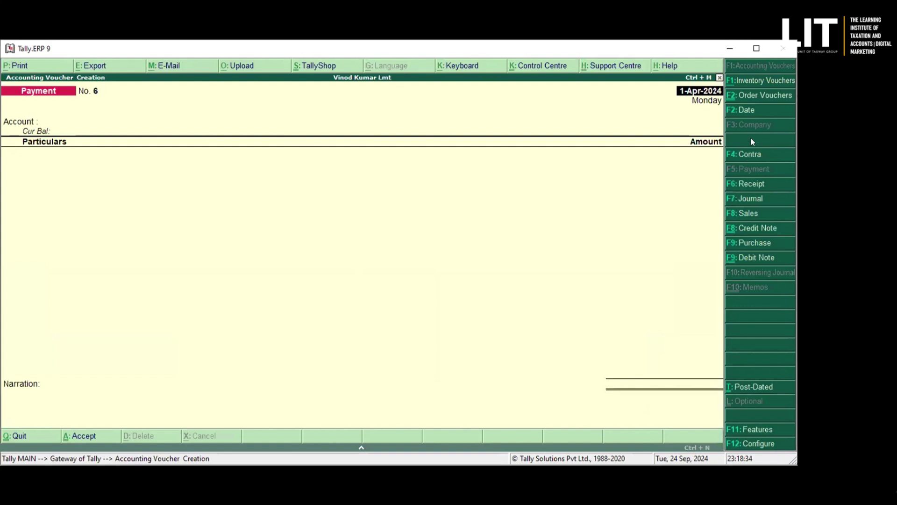
Look through the Contra, Payment, Receipt, Journal, Sales and Purchase voucher entry screens.
{"action": "key", "text": "F4"}
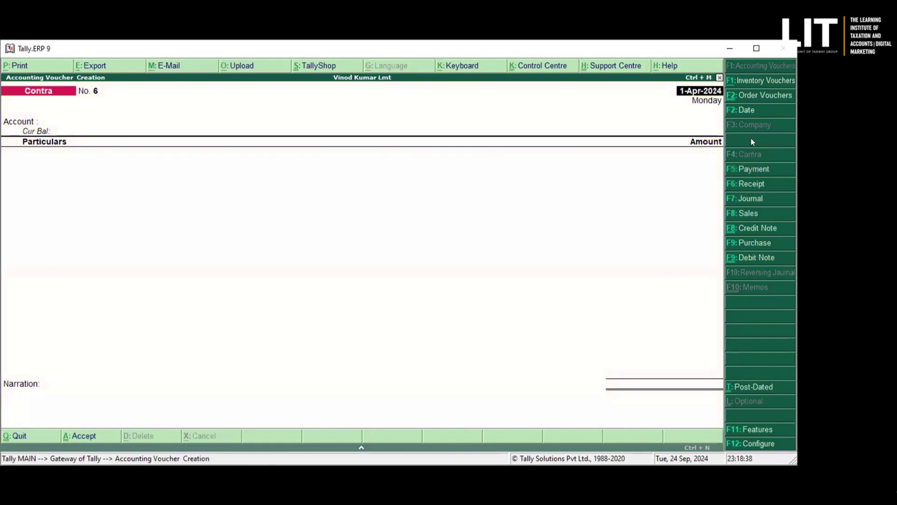
{"action": "key", "text": "F5"}
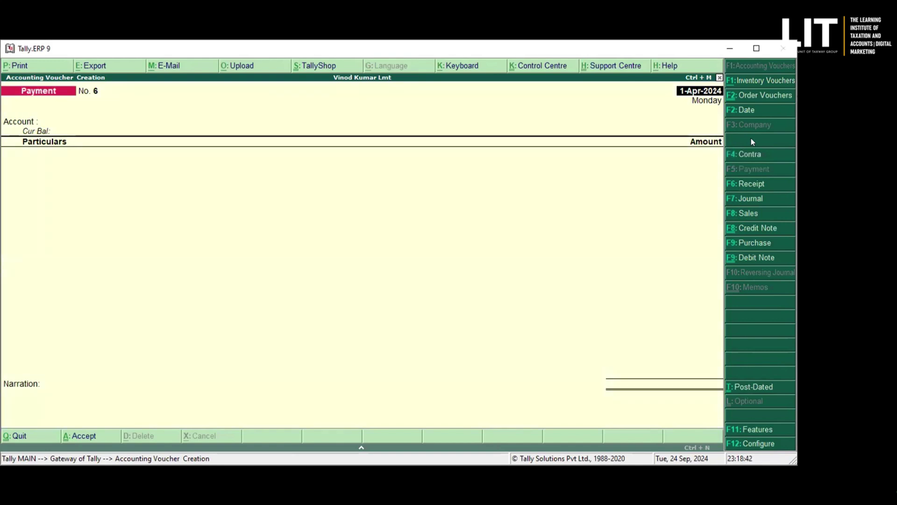
{"action": "key", "text": "F6"}
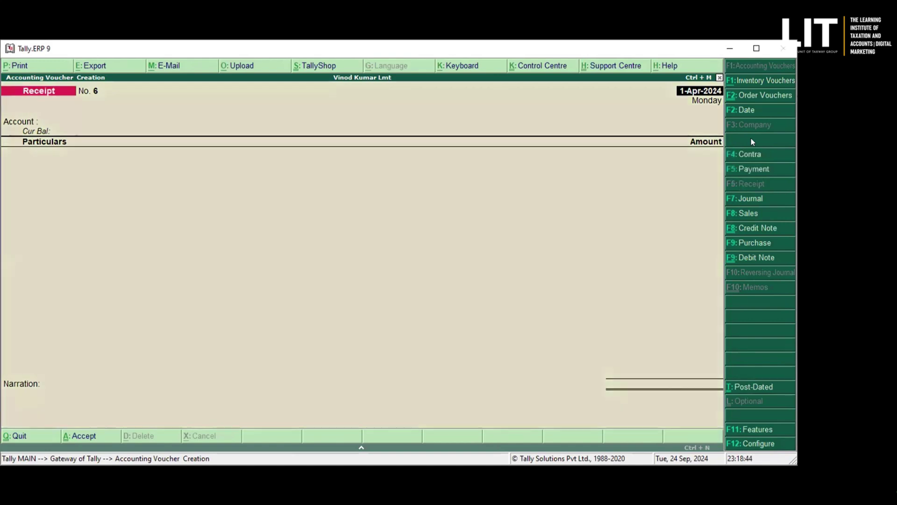
{"action": "key", "text": "F7"}
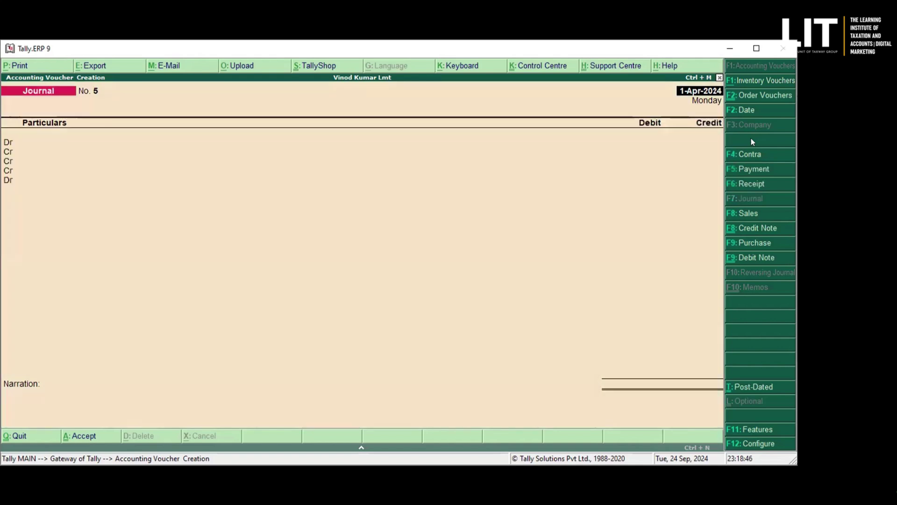
{"action": "key", "text": "F8"}
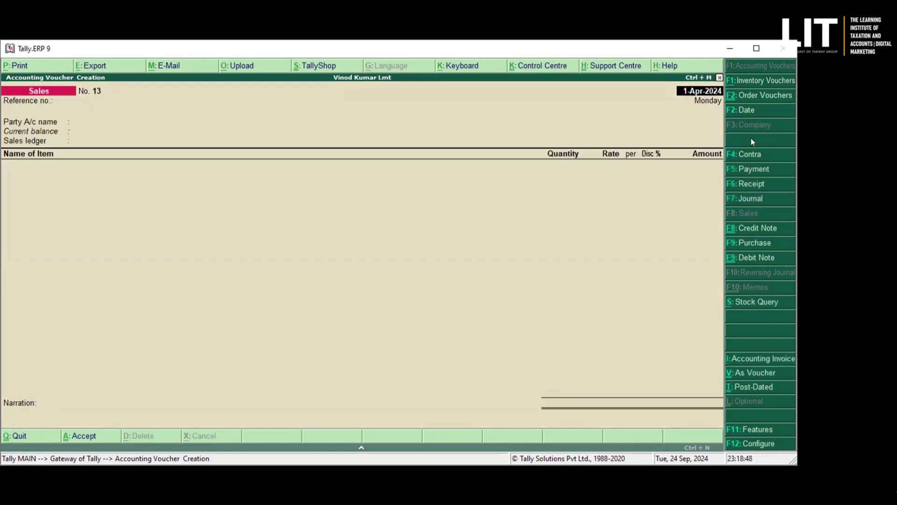
{"action": "key", "text": "F9"}
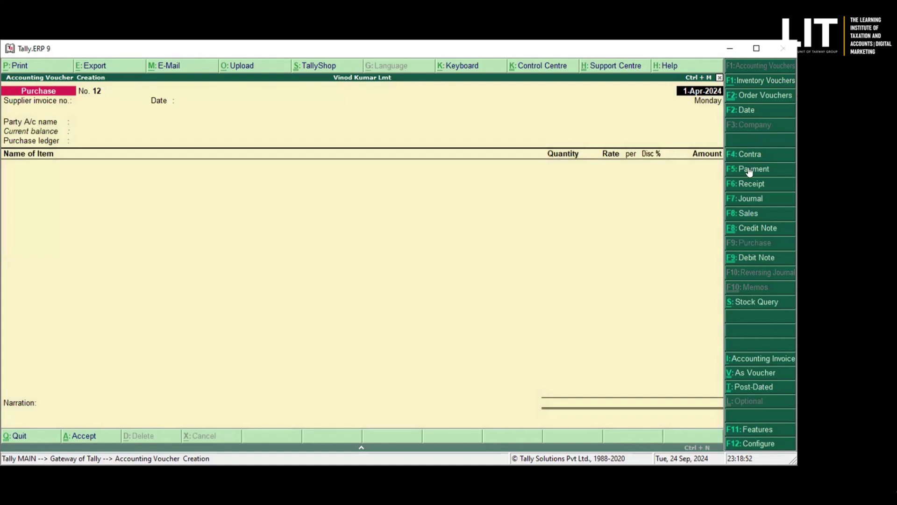
Switch to a Purchase voucher and set it to accounting invoice mode.
{"action": "left_click", "coordinate": [747, 154]}
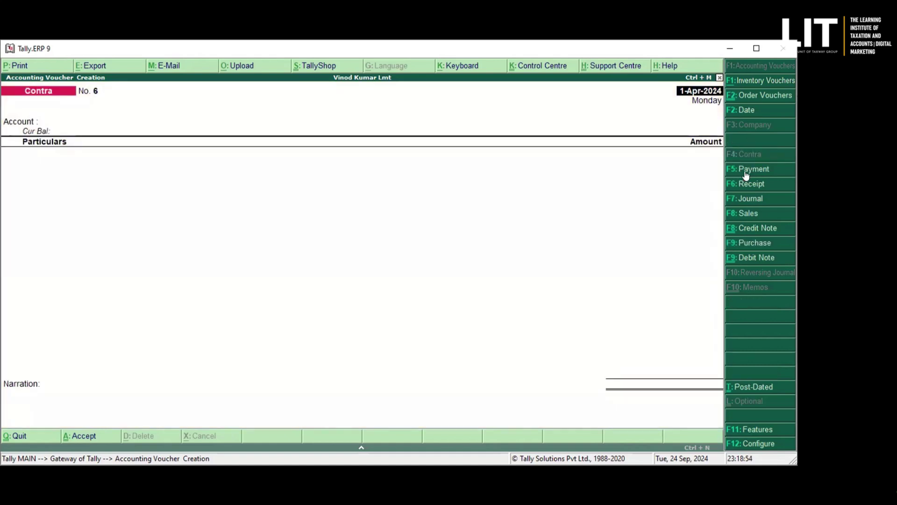
{"action": "left_click", "coordinate": [754, 241]}
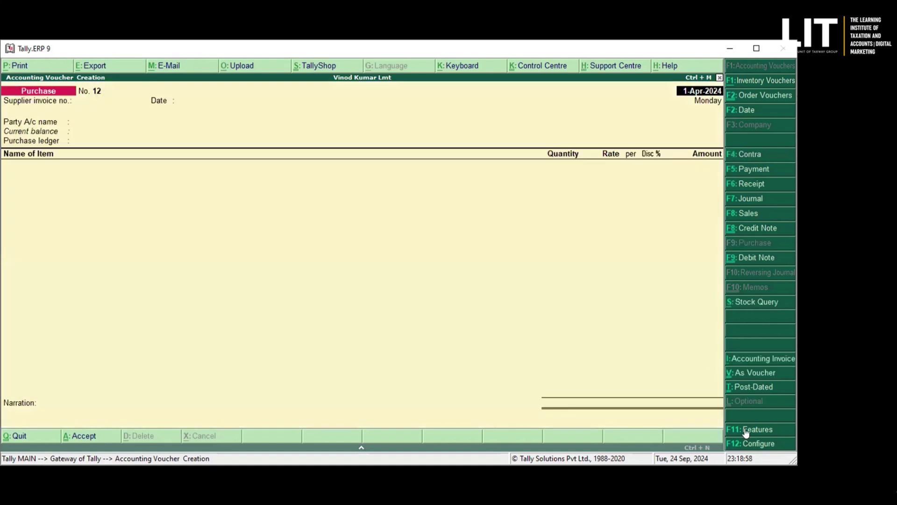
{"action": "left_click", "coordinate": [774, 358]}
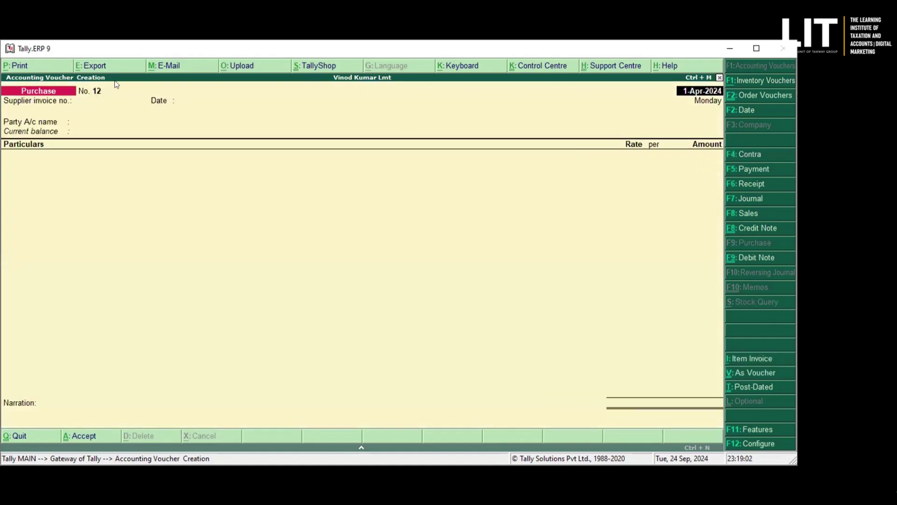
Enter supplier invoice number 12 on the purchase invoice, keep its date, and choose Cash as the party account.
{"action": "key", "text": "Return"}
{"action": "type", "text": "12"}
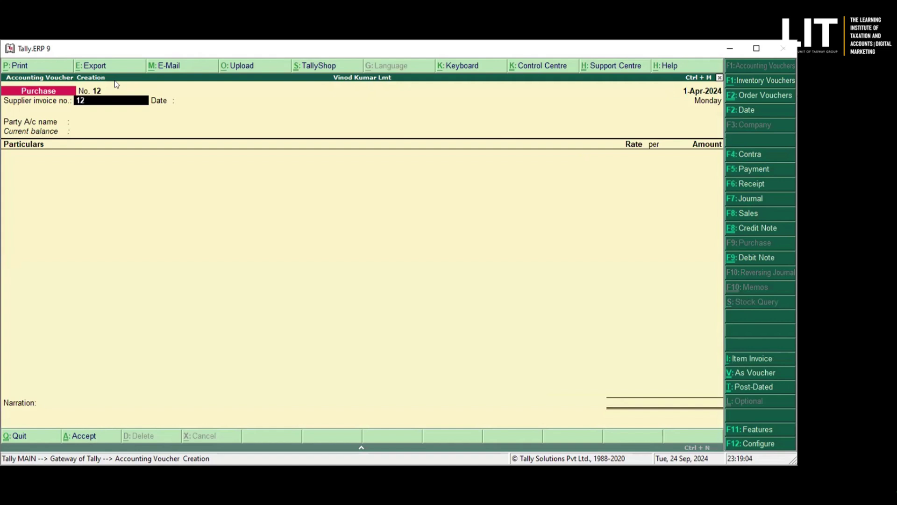
{"action": "key", "text": "Return"}
{"action": "key", "text": "Return"}
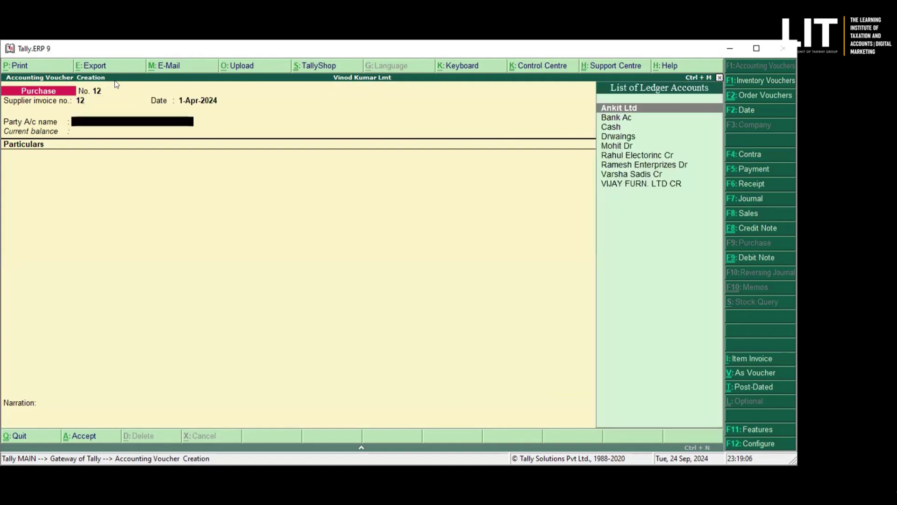
{"action": "key", "text": "Down"}
{"action": "key", "text": "Down"}
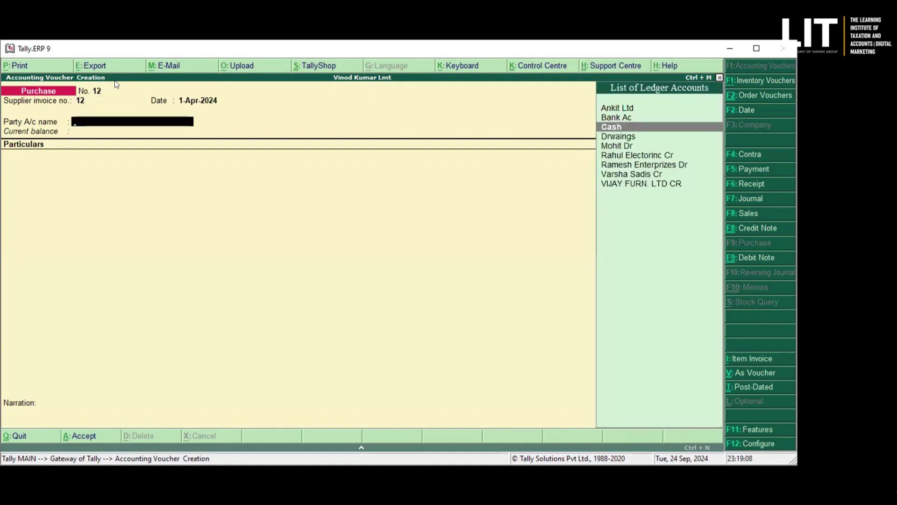
{"action": "key", "text": "Return"}
{"action": "key", "text": "Return"}
{"action": "key", "text": "Return"}
{"action": "key", "text": "Return"}
{"action": "key", "text": "Return"}
{"action": "key", "text": "Return"}
{"action": "key", "text": "Return"}
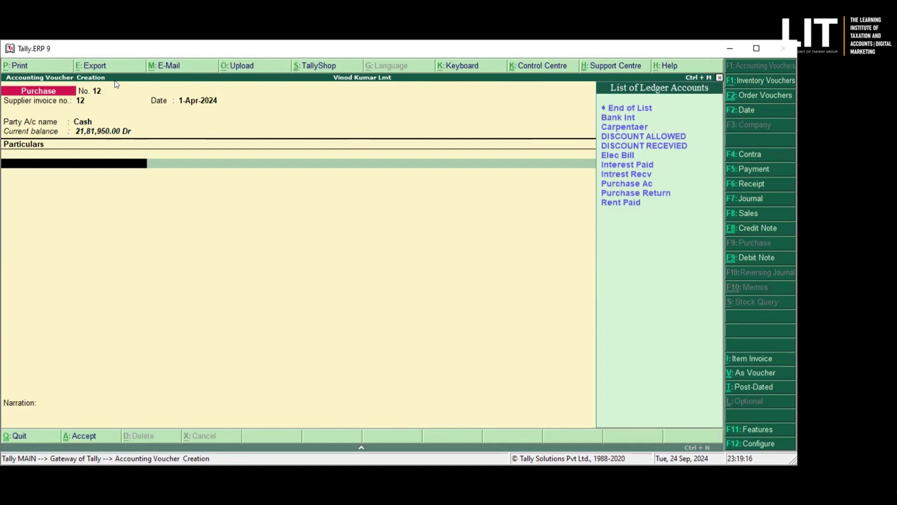
Add a Purchase Ac line with an amount of 5000 to the purchase invoice.
{"action": "key", "text": "Down"}
{"action": "key", "text": "Down"}
{"action": "key", "text": "Down"}
{"action": "key", "text": "Down"}
{"action": "key", "text": "Down"}
{"action": "key", "text": "Up"}
{"action": "key", "text": "Up"}
{"action": "key", "text": "Down"}
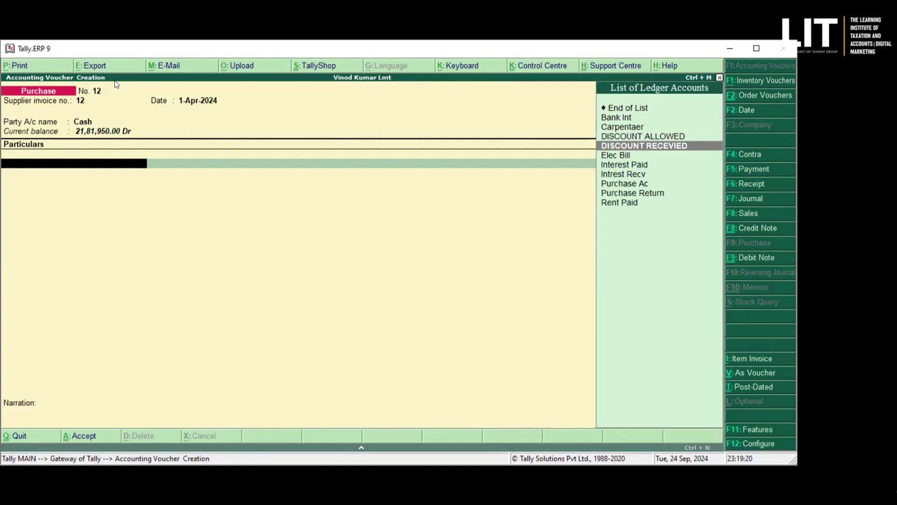
{"action": "key", "text": "Down"}
{"action": "key", "text": "Up"}
{"action": "key", "text": "Up"}
{"action": "key", "text": "Up"}
{"action": "key", "text": "Up"}
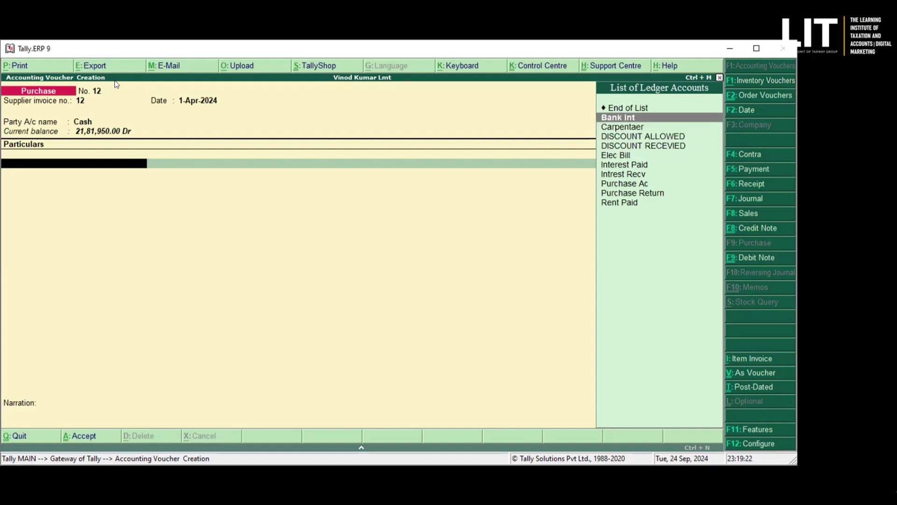
{"action": "key", "text": "Down"}
{"action": "key", "text": "Down"}
{"action": "key", "text": "Down"}
{"action": "key", "text": "Down"}
{"action": "key", "text": "Down"}
{"action": "key", "text": "Down"}
{"action": "key", "text": "Down"}
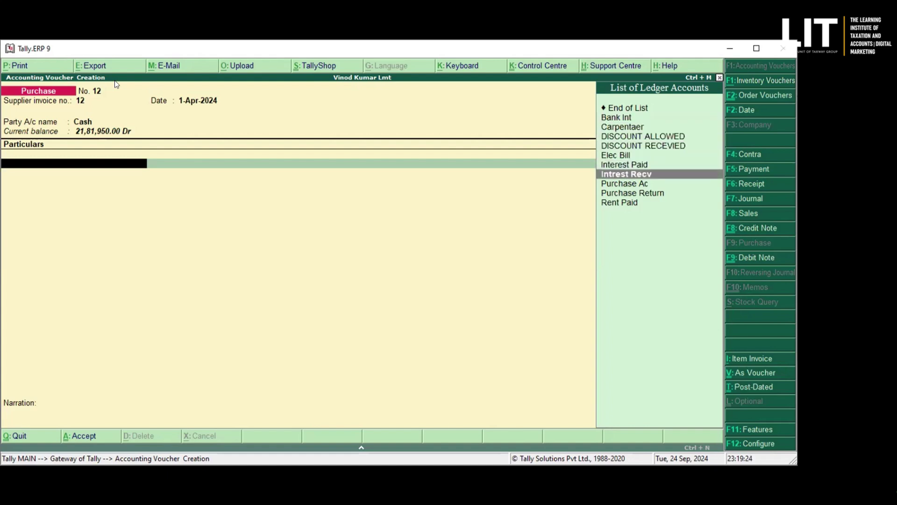
{"action": "key", "text": "Return"}
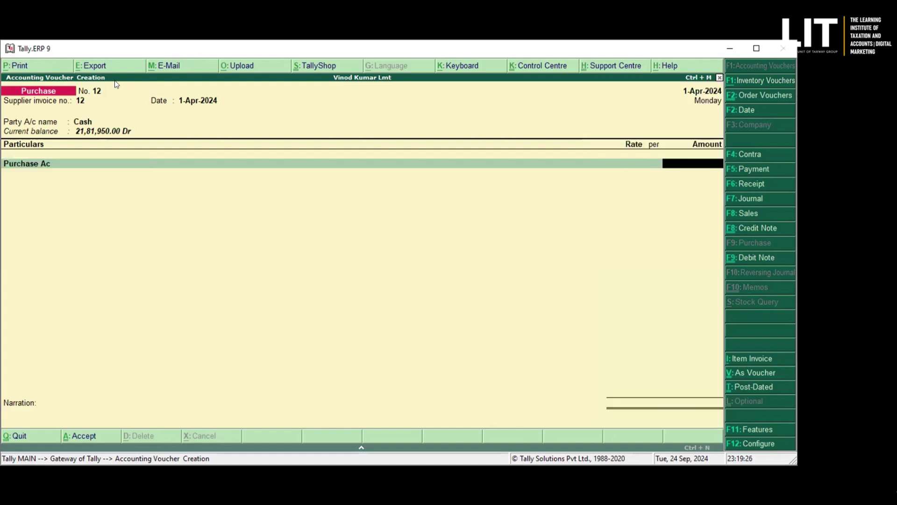
{"action": "type", "text": "5000"}
{"action": "key", "text": "Return"}
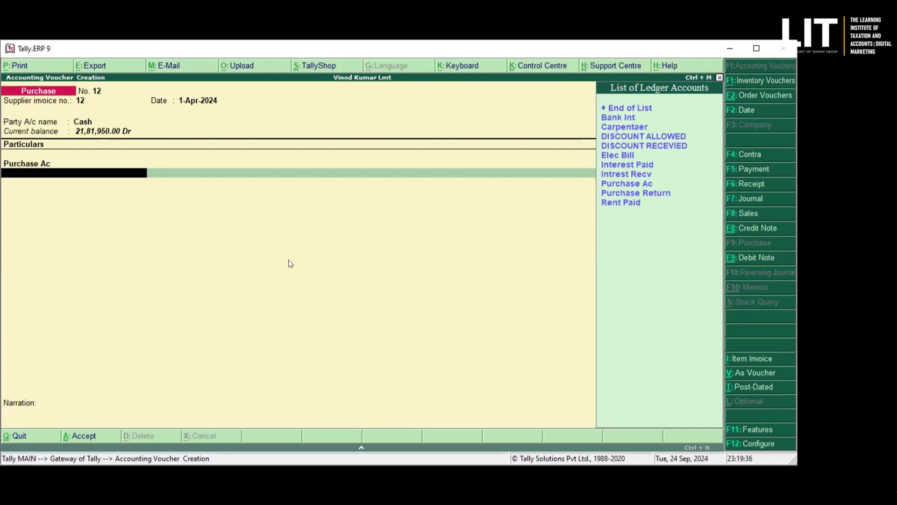
Discard the unfinished purchase invoice and return to a blank purchase voucher.
{"action": "key", "text": "Escape"}
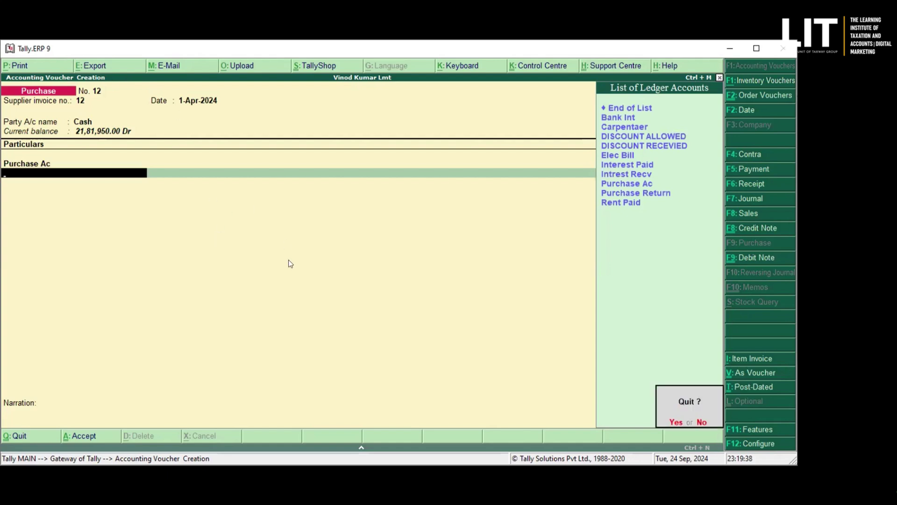
{"action": "key", "text": "n"}
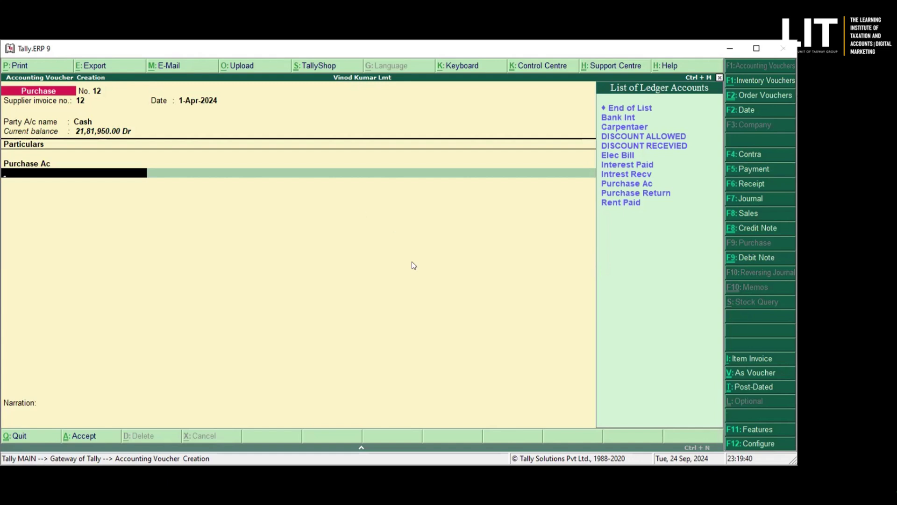
{"action": "left_click", "coordinate": [625, 116]}
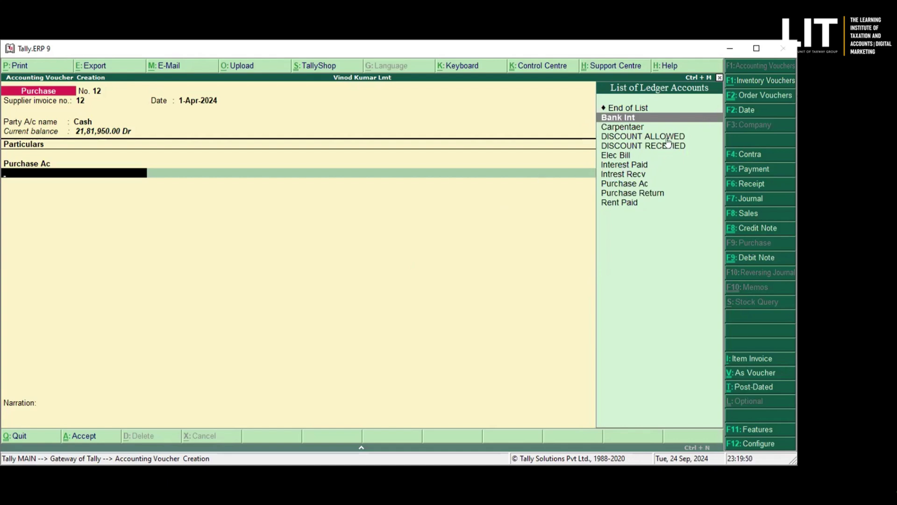
{"action": "key", "text": "Escape"}
{"action": "key", "text": "y"}
{"action": "key", "text": "Return"}
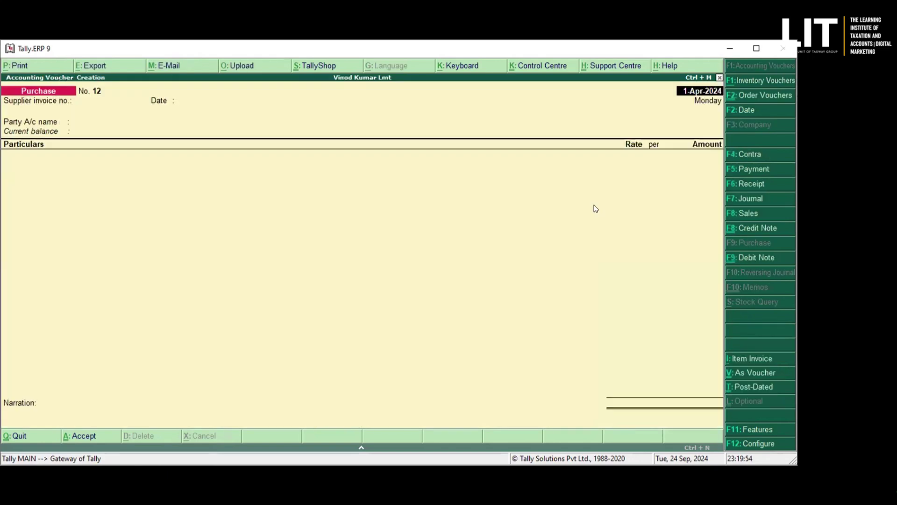
Change the blank purchase entry to voucher mode and enter supplier invoice number 1, keeping the 1-Apr-2024 date.
{"action": "left_click", "coordinate": [754, 371]}
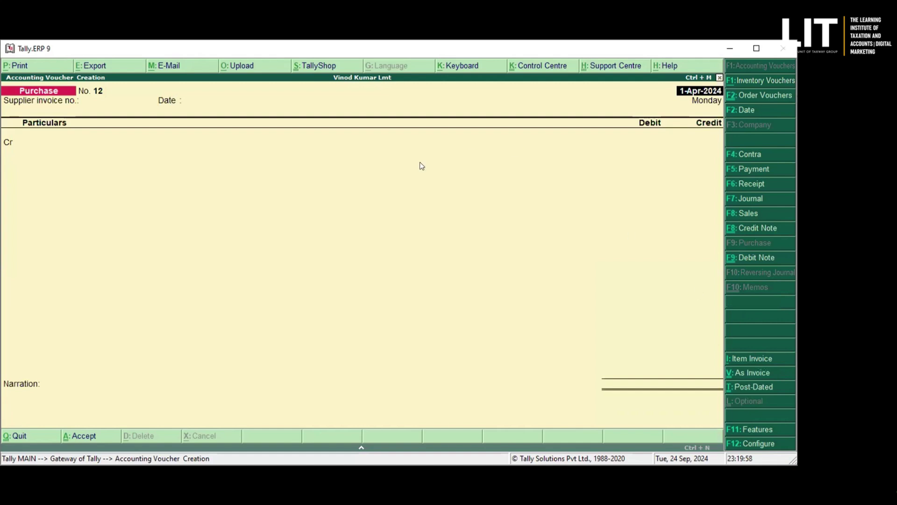
{"action": "key", "text": "Return"}
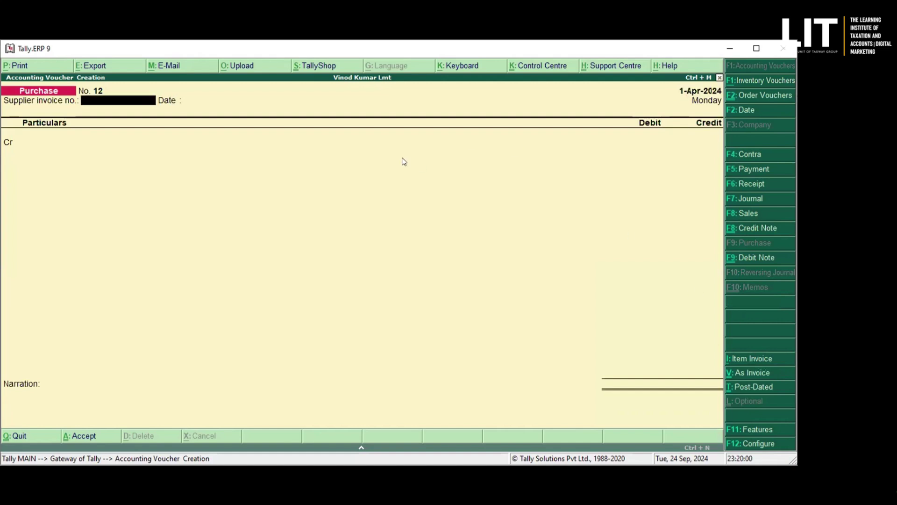
{"action": "type", "text": "1"}
{"action": "key", "text": "Return"}
{"action": "key", "text": "Return"}
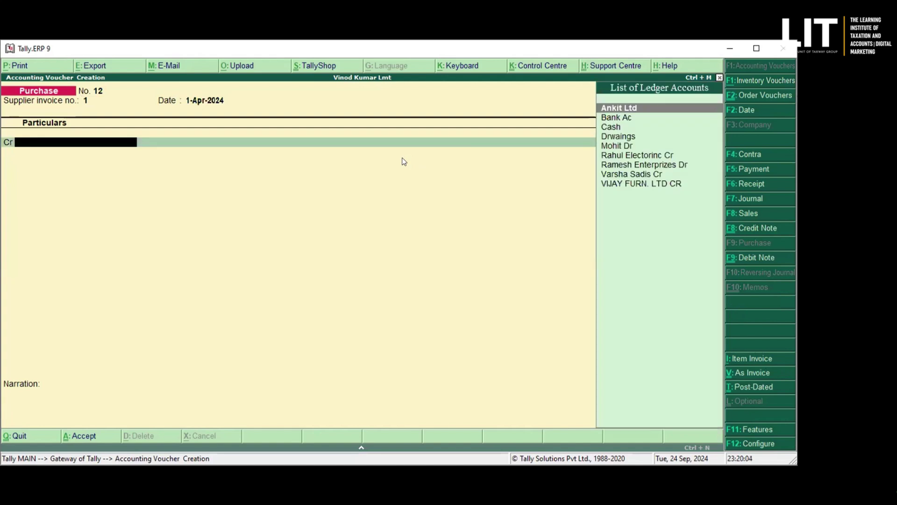
Credit Cash with 5000, debit Purchase Ac for the same amount, and save the purchase voucher.
{"action": "key", "text": "Down"}
{"action": "key", "text": "Down"}
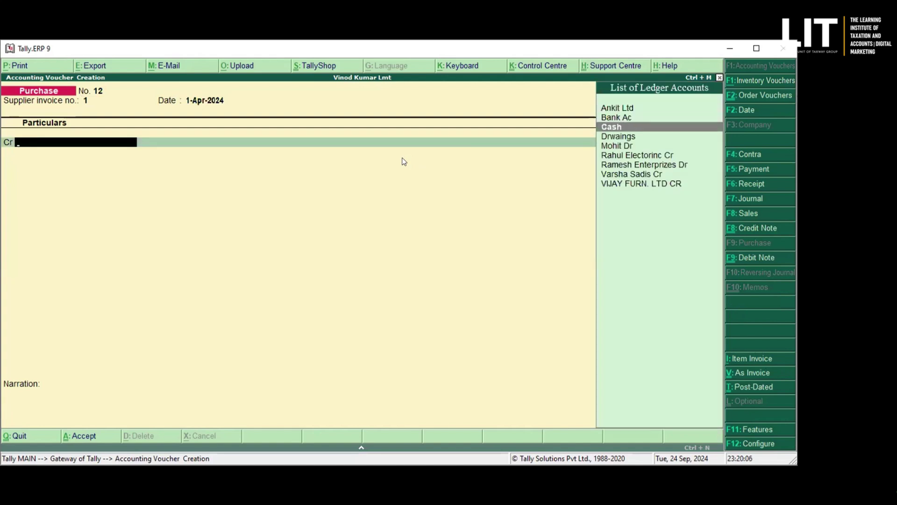
{"action": "key", "text": "Return"}
{"action": "key", "text": "Return"}
{"action": "key", "text": "Return"}
{"action": "key", "text": "Return"}
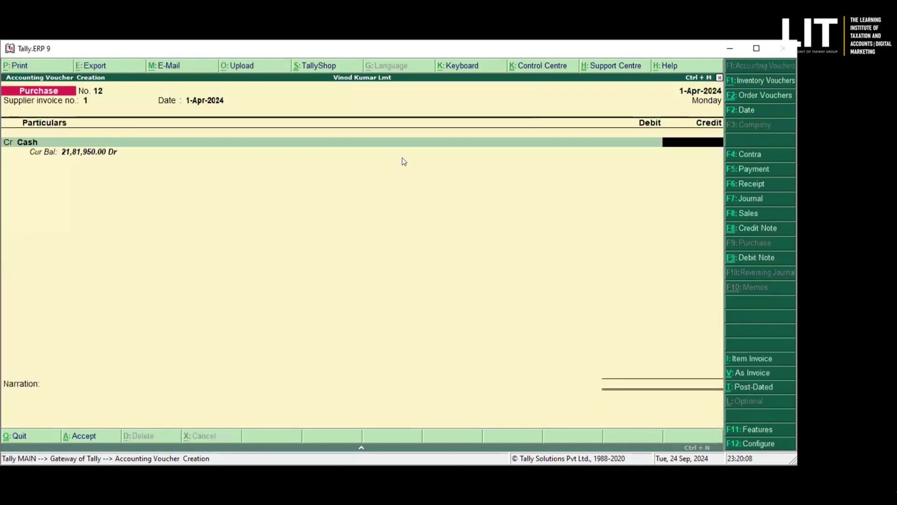
{"action": "type", "text": "5000"}
{"action": "key", "text": "Return"}
{"action": "type", "text": "p"}
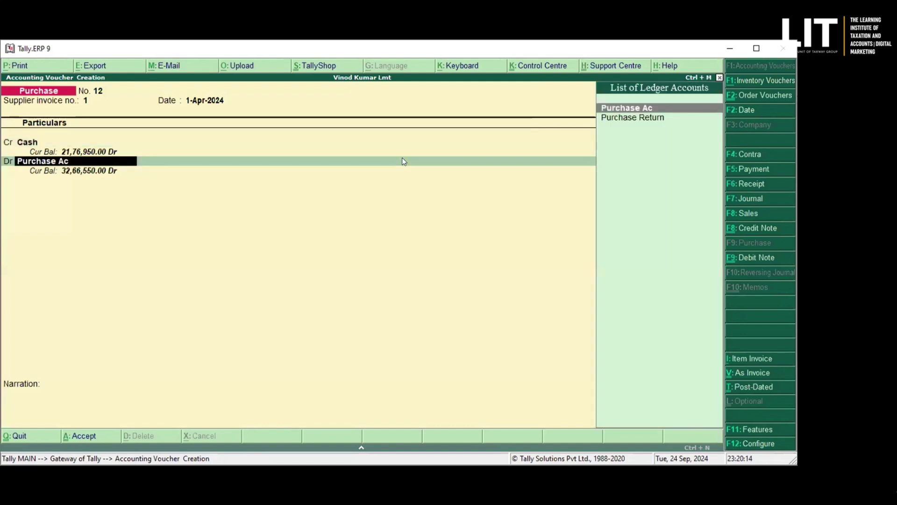
{"action": "key", "text": "ctrl+a"}
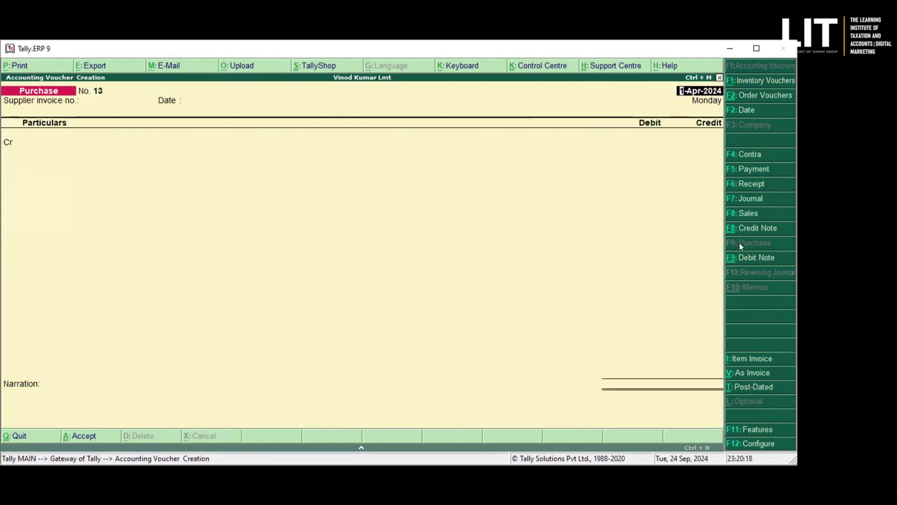
Start a Sales voucher in voucher mode and enter reference number 13.
{"action": "left_click", "coordinate": [742, 214]}
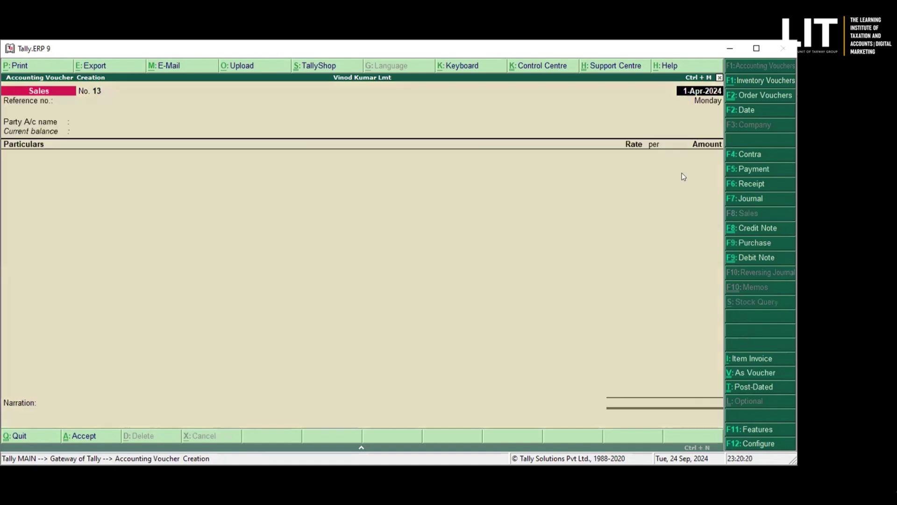
{"action": "left_click", "coordinate": [749, 371]}
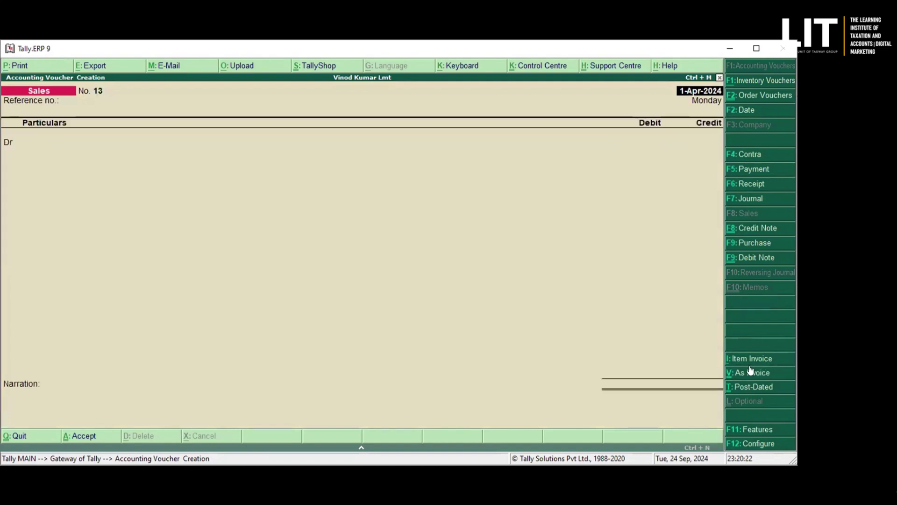
{"action": "key", "text": "Return"}
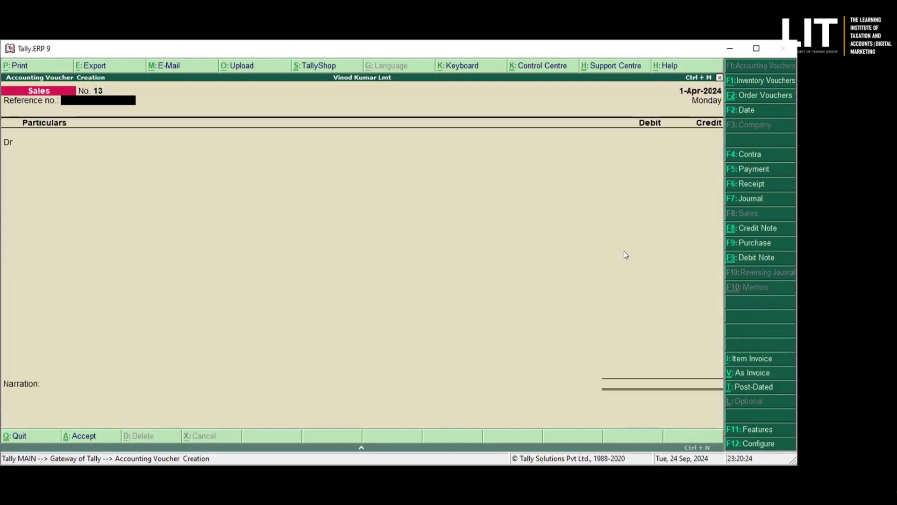
{"action": "type", "text": "13"}
{"action": "key", "text": "Return"}
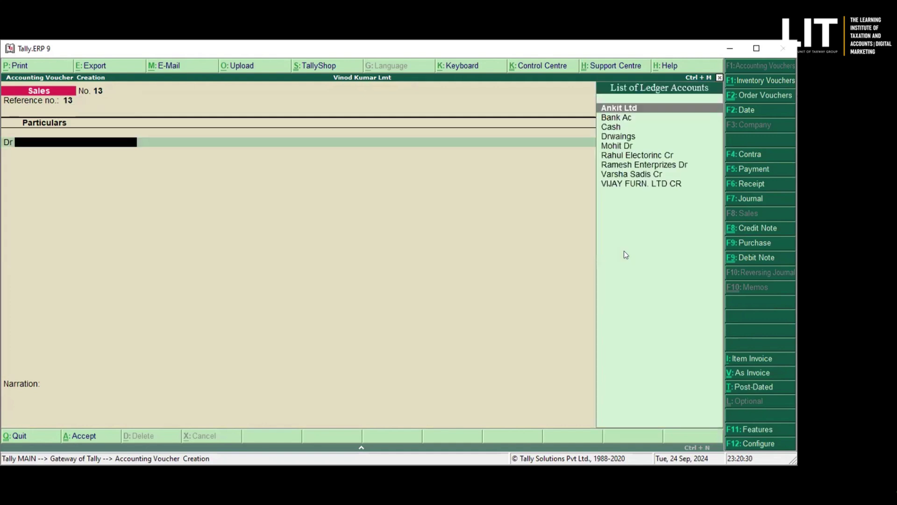
Choose Ramesh Enterprizes Dr as the debit ledger of the sales voucher and accept its default party details.
{"action": "key", "text": "Down"}
{"action": "key", "text": "Down"}
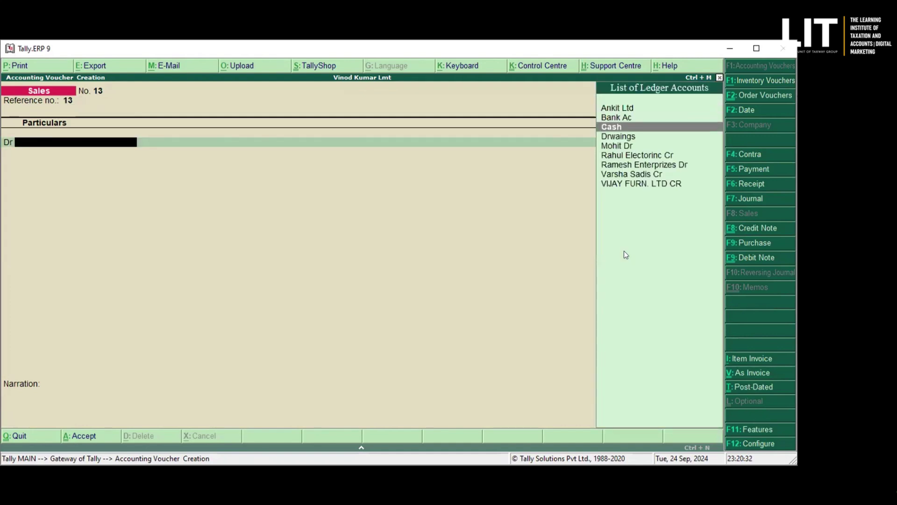
{"action": "key", "text": "Down"}
{"action": "key", "text": "Down"}
{"action": "key", "text": "Down"}
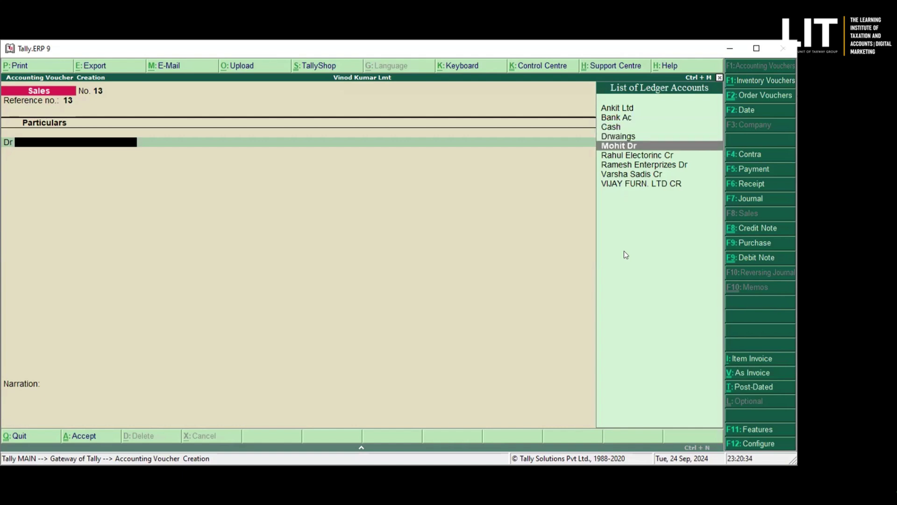
{"action": "key", "text": "Down"}
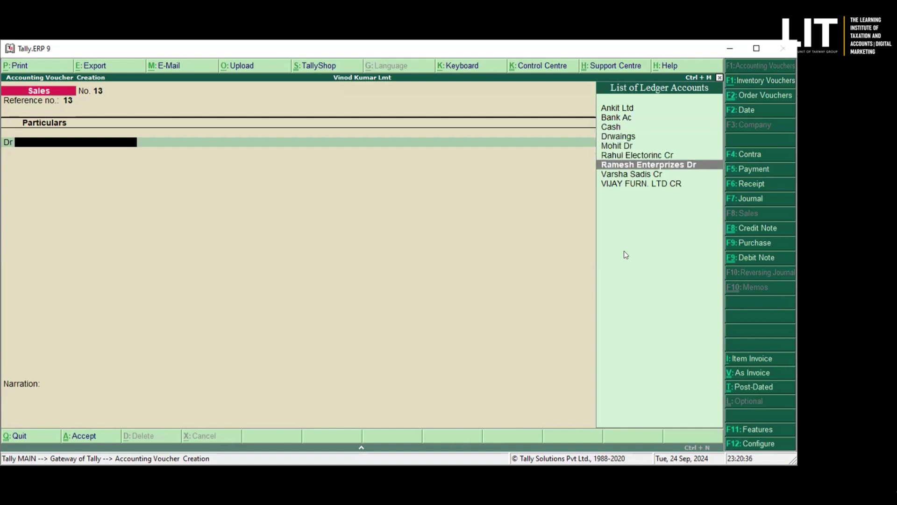
{"action": "key", "text": "Return"}
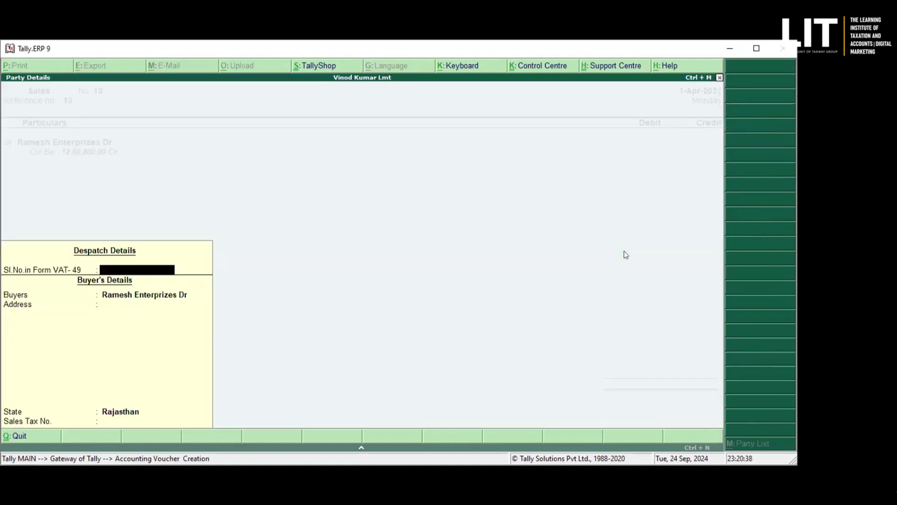
{"action": "key", "text": "Return"}
{"action": "key", "text": "Return"}
{"action": "key", "text": "Return"}
{"action": "key", "text": "Return"}
{"action": "key", "text": "Return"}
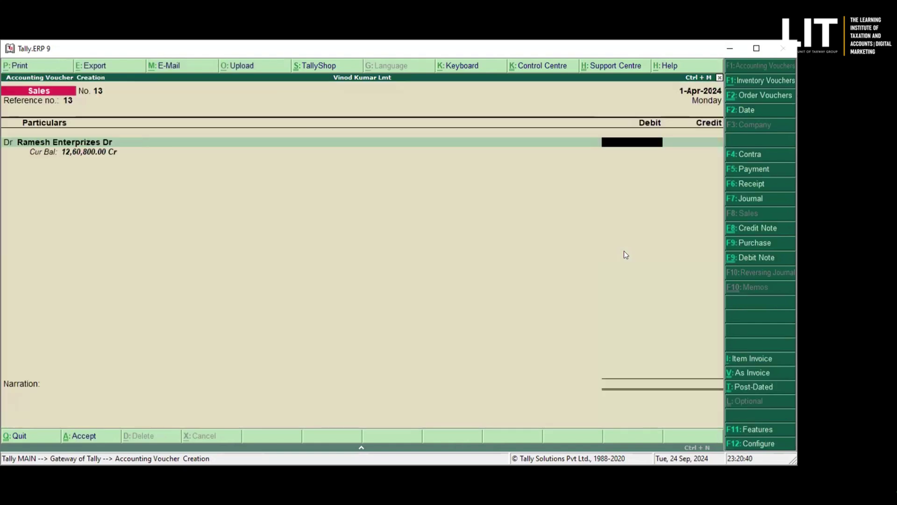
Debit 50000 to Ramesh Enterprizes Dr and choose Sale Ac as the credit ledger.
{"action": "type", "text": "50000"}
{"action": "key", "text": "Return"}
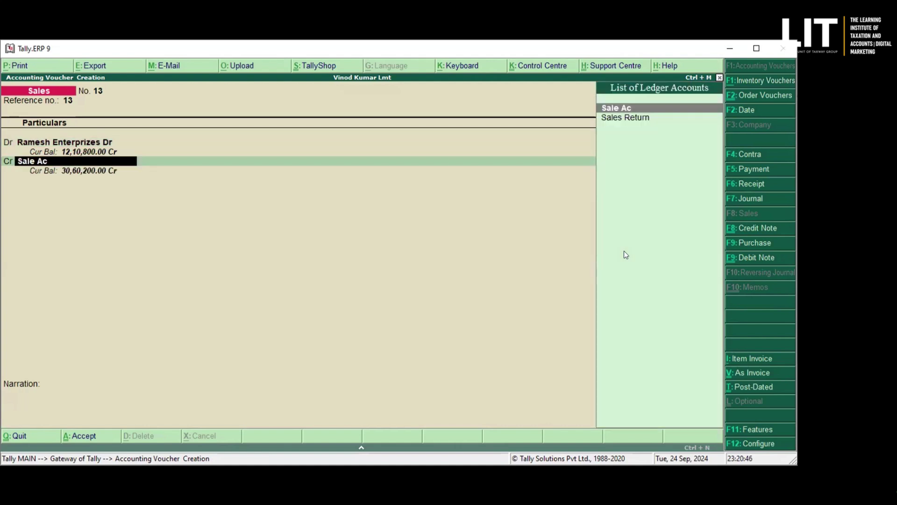
{"action": "key", "text": "Return"}
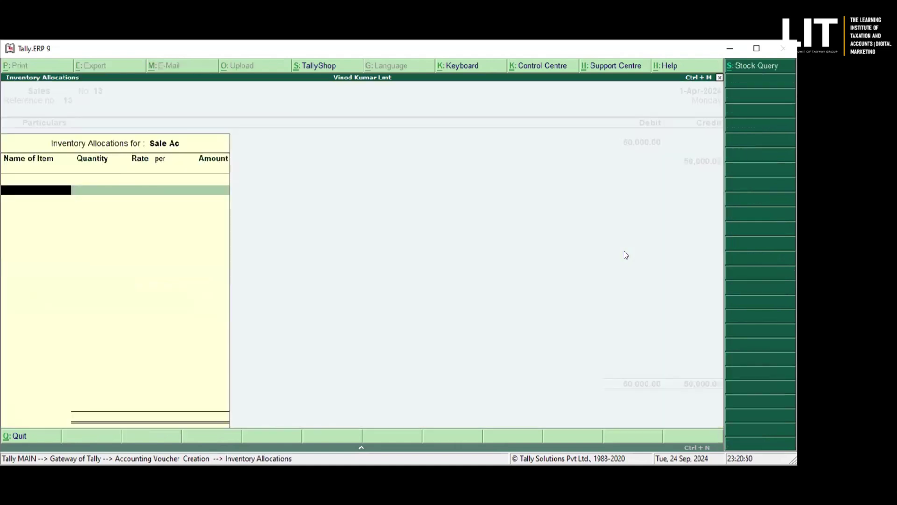
Try allocating Green Sadi with tracking number 13 at AJMER GATE, then back out to the stock item selection.
{"action": "key", "text": "Down"}
{"action": "key", "text": "Down"}
{"action": "key", "text": "Down"}
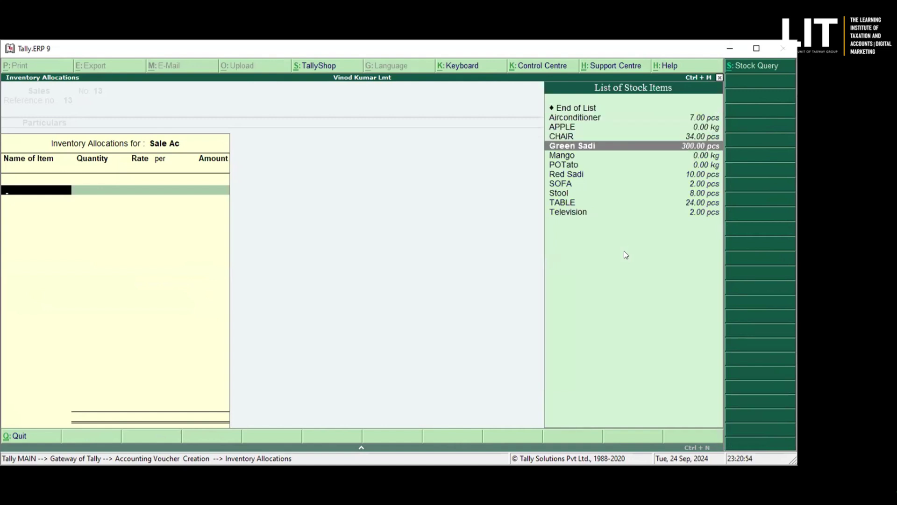
{"action": "key", "text": "Return"}
{"action": "key", "text": "Return"}
{"action": "key", "text": "Return"}
{"action": "key", "text": "Return"}
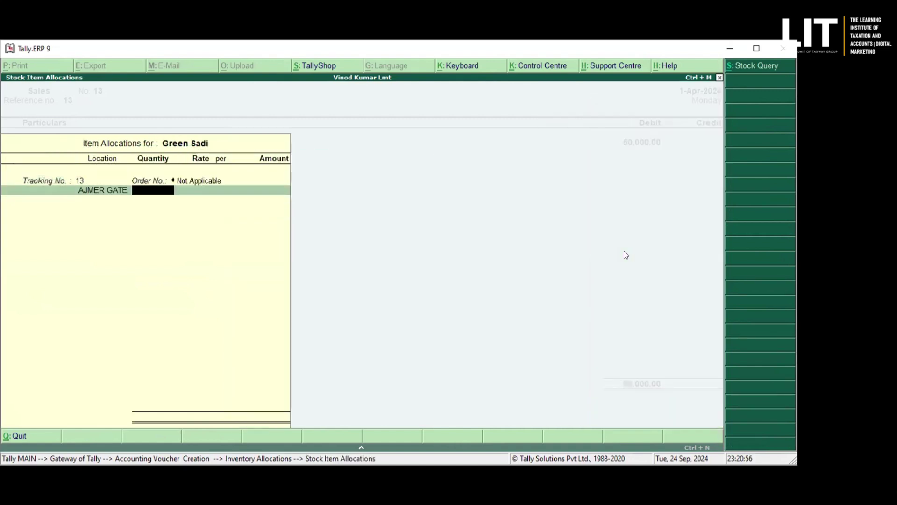
{"action": "key", "text": "Escape"}
{"action": "key", "text": "Return"}
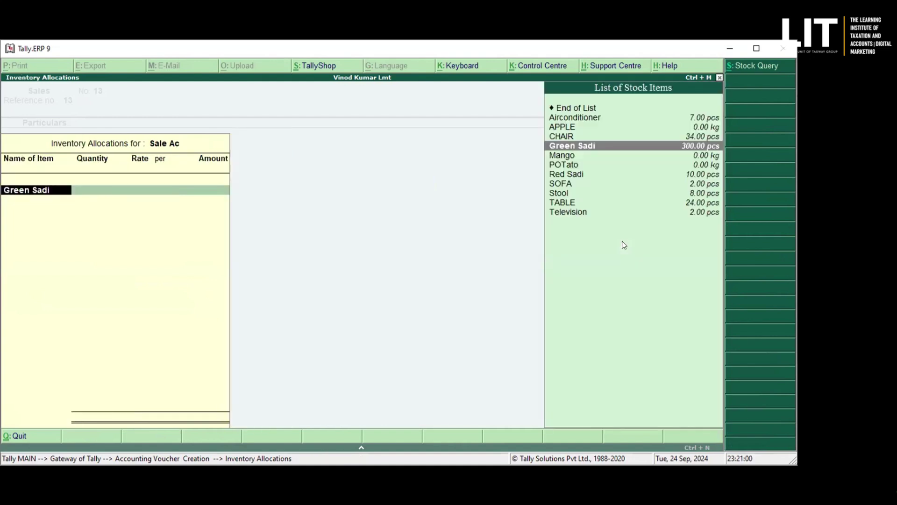
Allocate Red Sadi to Sale Ac with tracking number 13, using Main Location as the source location.
{"action": "key", "text": "Down"}
{"action": "key", "text": "Down"}
{"action": "key", "text": "Down"}
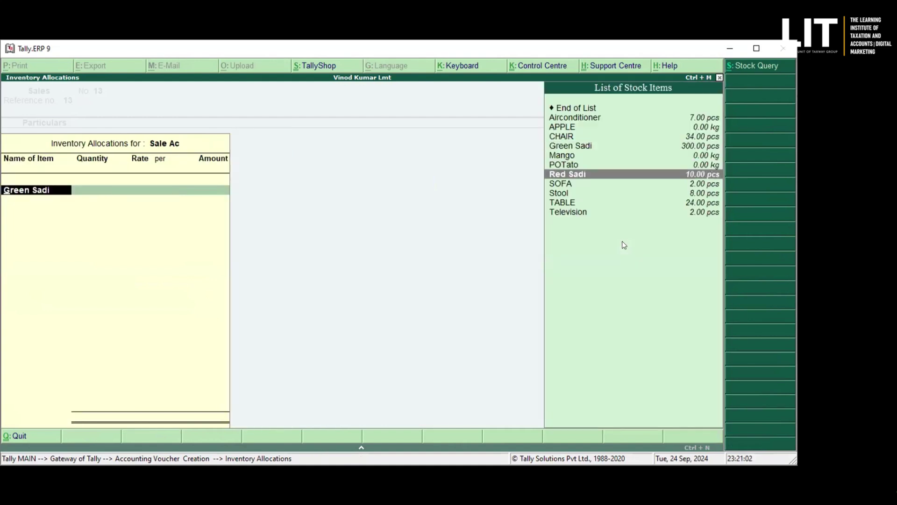
{"action": "key", "text": "Return"}
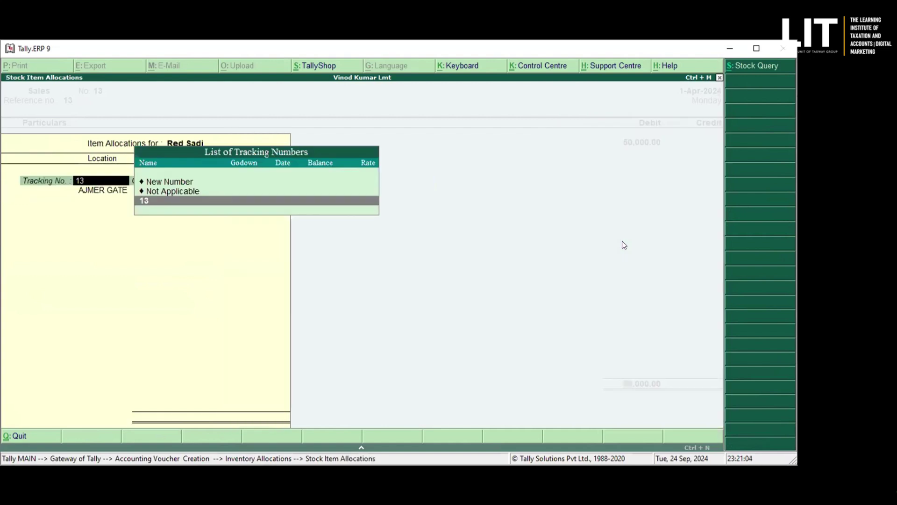
{"action": "key", "text": "Return"}
{"action": "key", "text": "Return"}
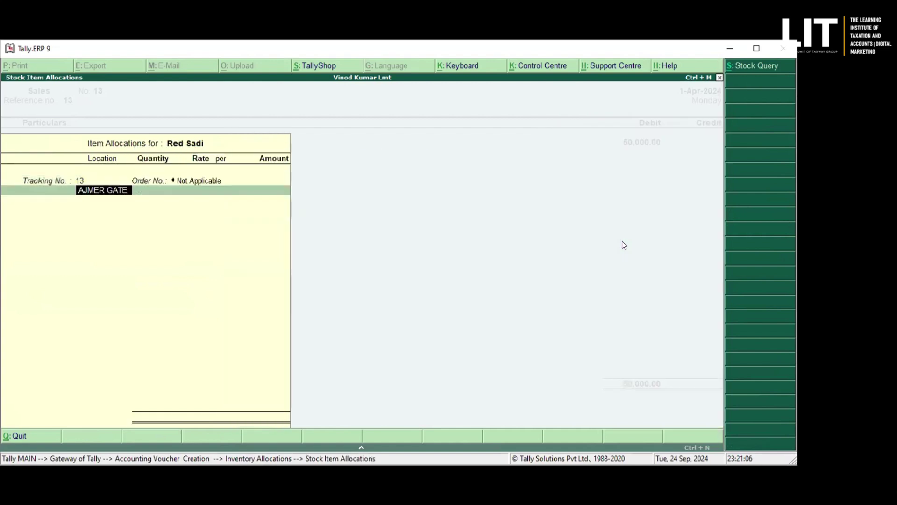
{"action": "key", "text": "BackSpace"}
{"action": "key", "text": "Down"}
{"action": "key", "text": "Down"}
{"action": "key", "text": "Down"}
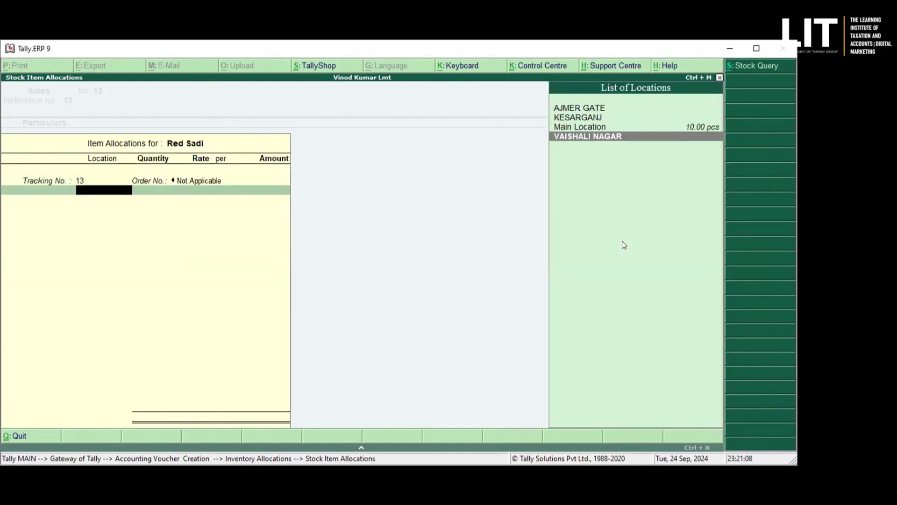
{"action": "key", "text": "Up"}
{"action": "key", "text": "Return"}
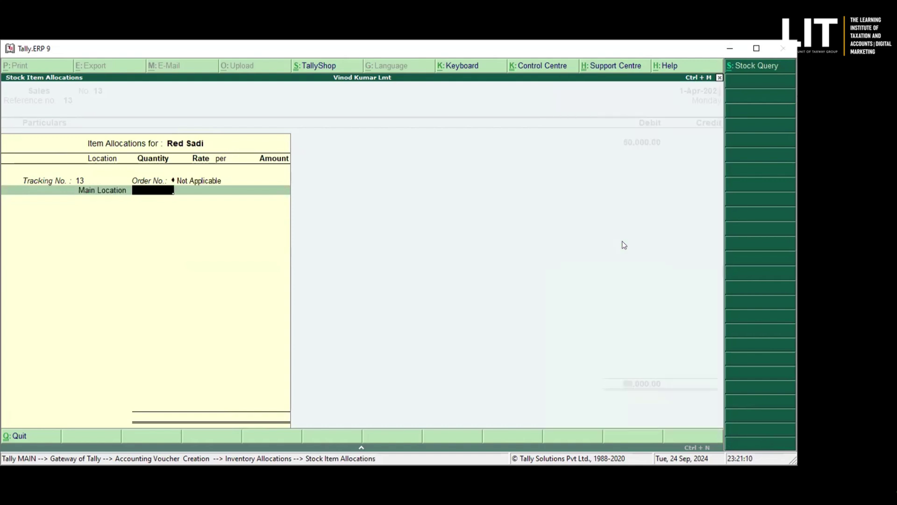
Set the Red Sadi quantity to 10 pcs, keep the 4,000 rate, and accept the inventory allocation.
{"action": "type", "text": "10"}
{"action": "key", "text": "Return"}
{"action": "key", "text": "Return"}
{"action": "key", "text": "Return"}
{"action": "key", "text": "Return"}
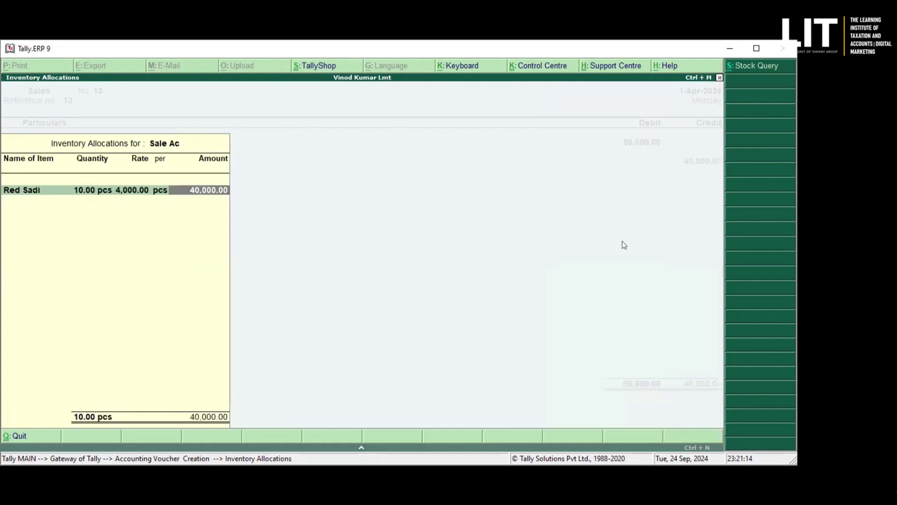
{"action": "key", "text": "Return"}
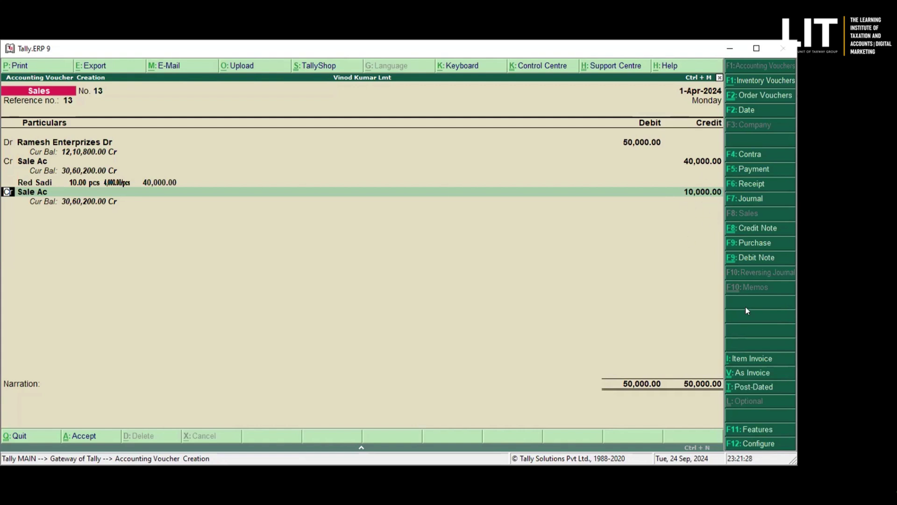
Discard the unfinished sales voucher and start a Journal voucher.
{"action": "key", "text": "Escape"}
{"action": "key", "text": "Return"}
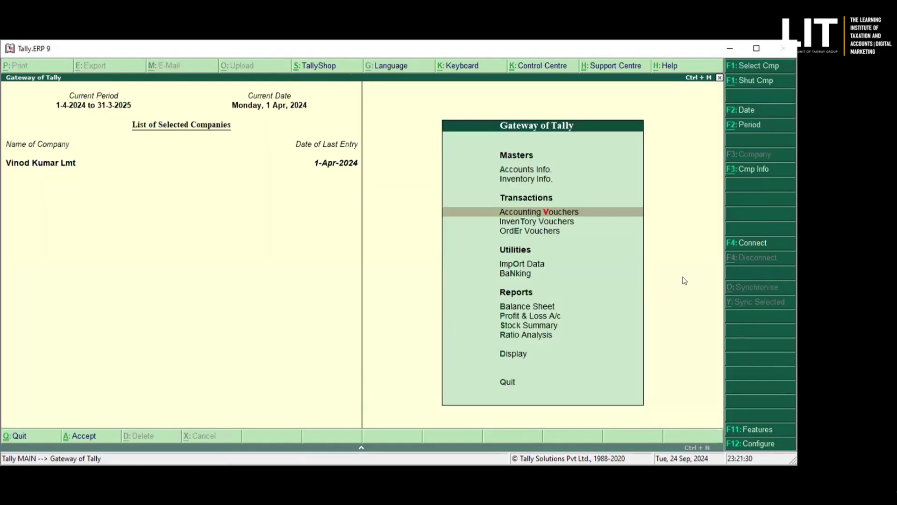
{"action": "key", "text": "Return"}
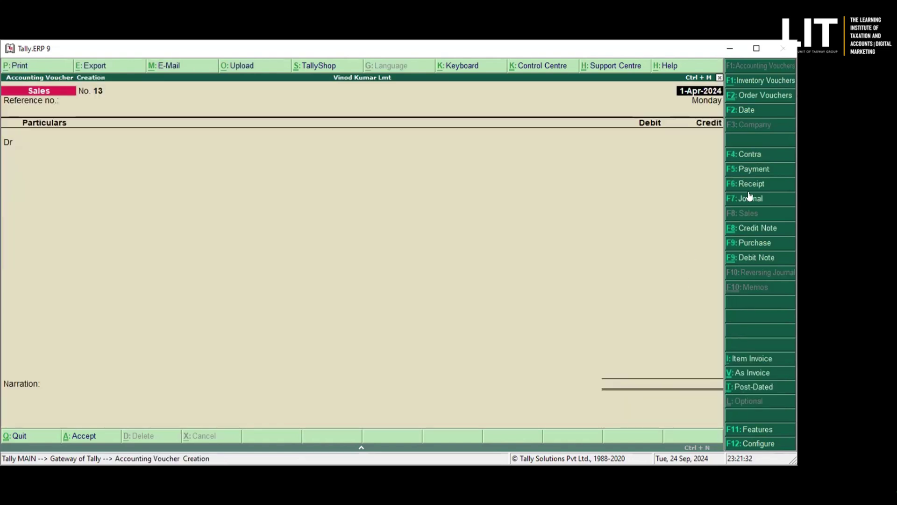
{"action": "left_click", "coordinate": [748, 194]}
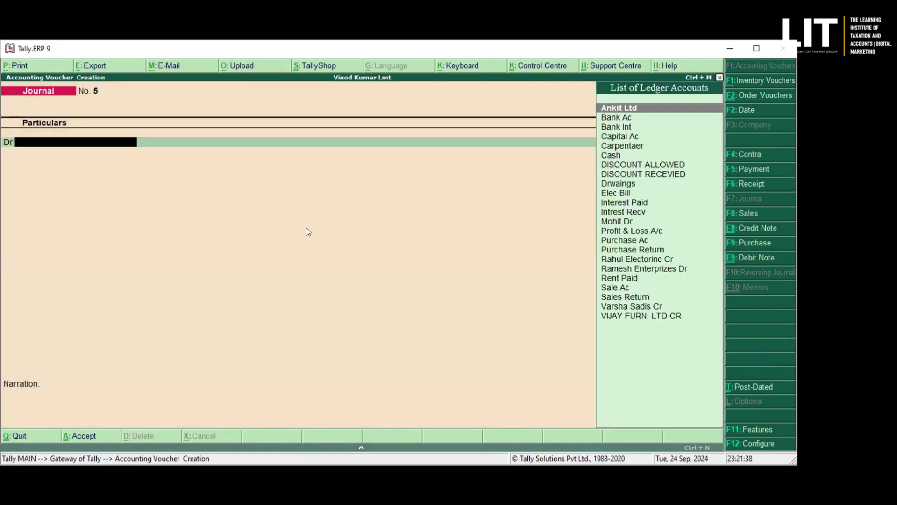
Create a ledger named Building under Fixed Assets for the journal's debit entry.
{"action": "key", "text": "alt+c"}
{"action": "type", "text": "Building"}
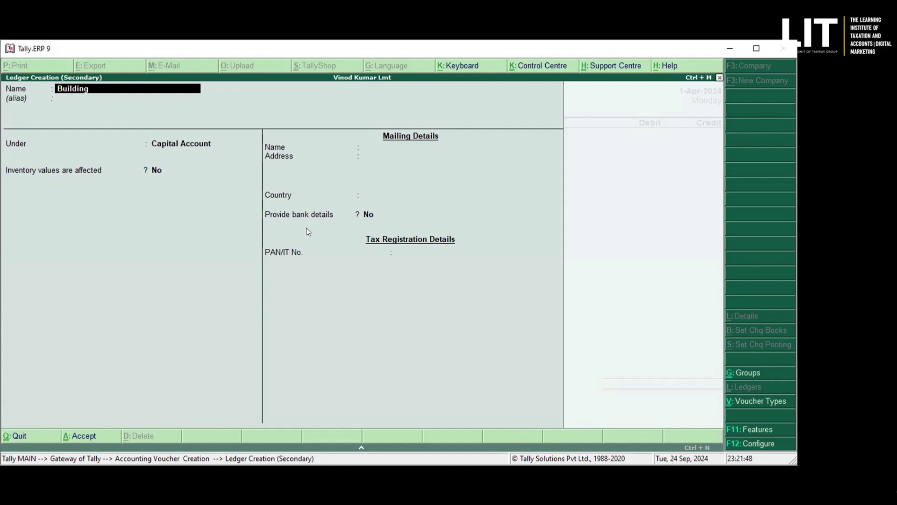
{"action": "key", "text": "Return"}
{"action": "key", "text": "Return"}
{"action": "type", "text": "fix"}
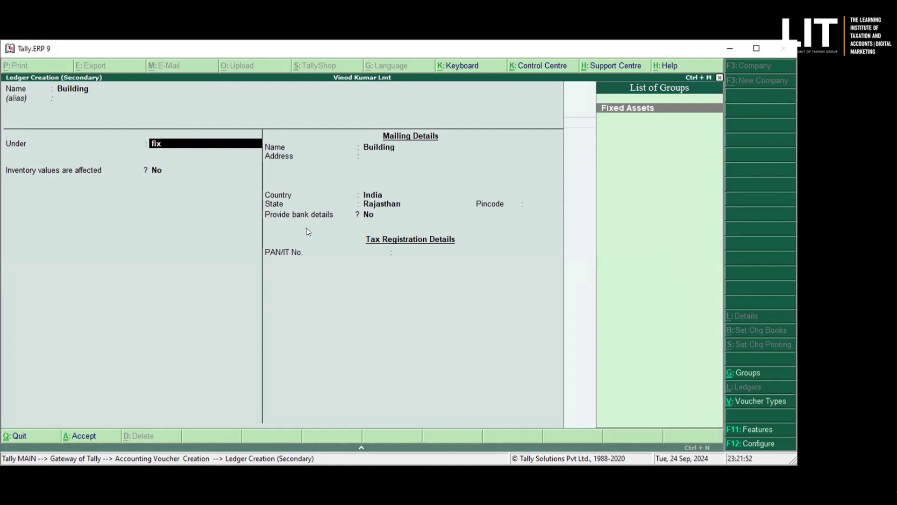
{"action": "key", "text": "Return"}
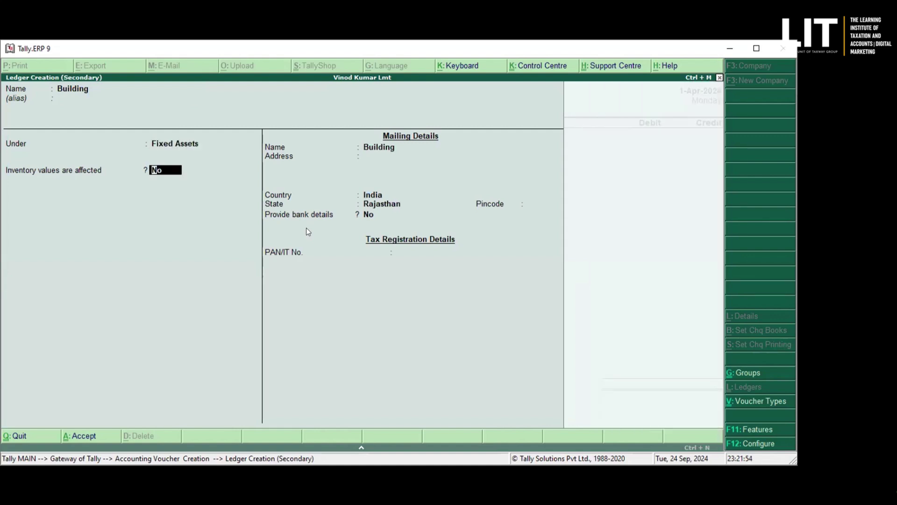
{"action": "key", "text": "ctrl+a"}
Debit the Building ledger with 5,00,000 in the journal voucher.
{"action": "type", "text": "5"}
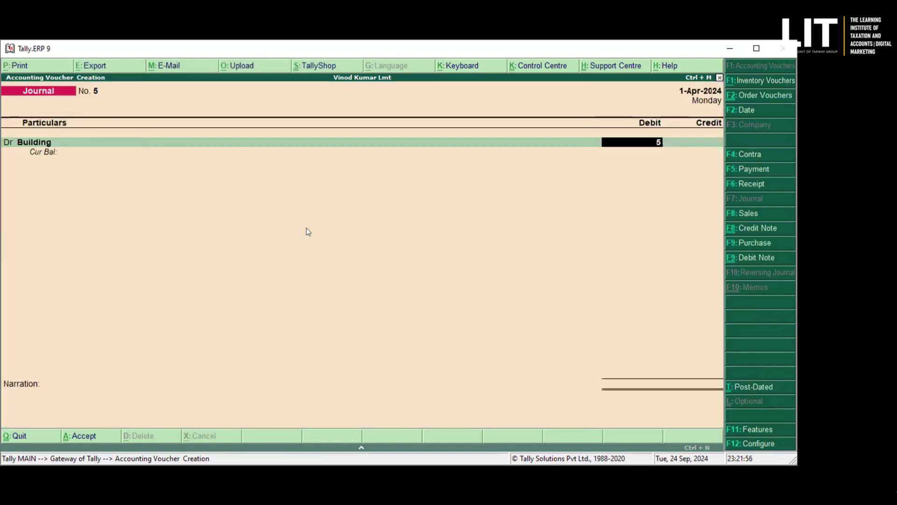
{"action": "type", "text": ",00,000"}
{"action": "key", "text": "Return"}
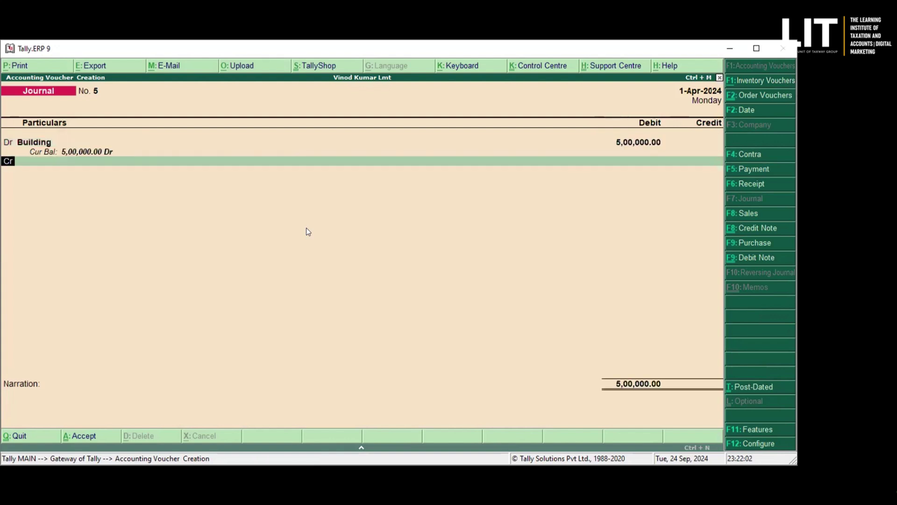
Create a Mohit Estate ledger under Sundry Creditors for the 5,00,000 credit entry and save the journal voucher.
{"action": "key", "text": "Return"}
{"action": "key", "text": "alt+c"}
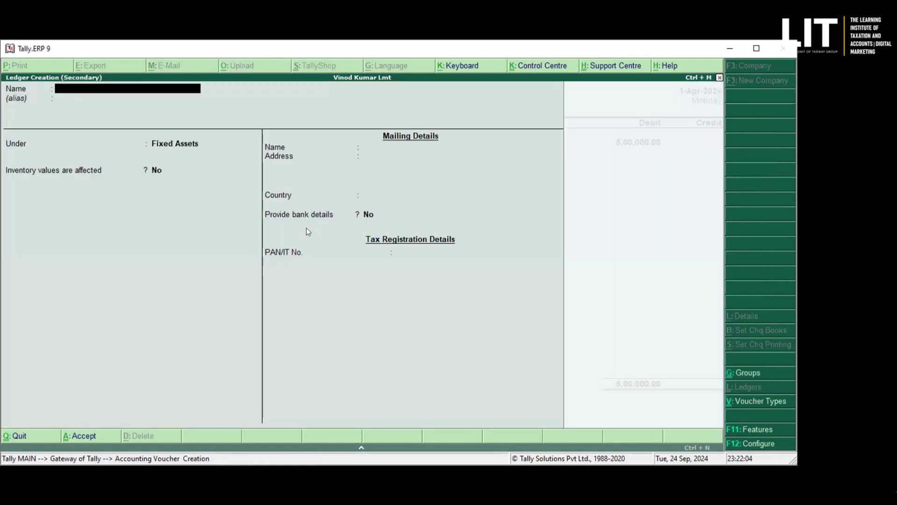
{"action": "type", "text": "Mohi"}
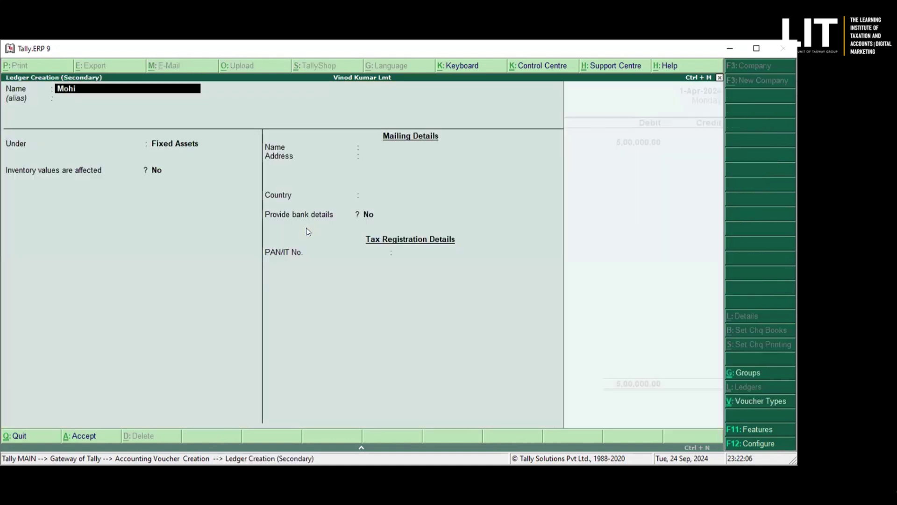
{"action": "type", "text": "t Estate"}
{"action": "key", "text": "Return"}
{"action": "key", "text": "Return"}
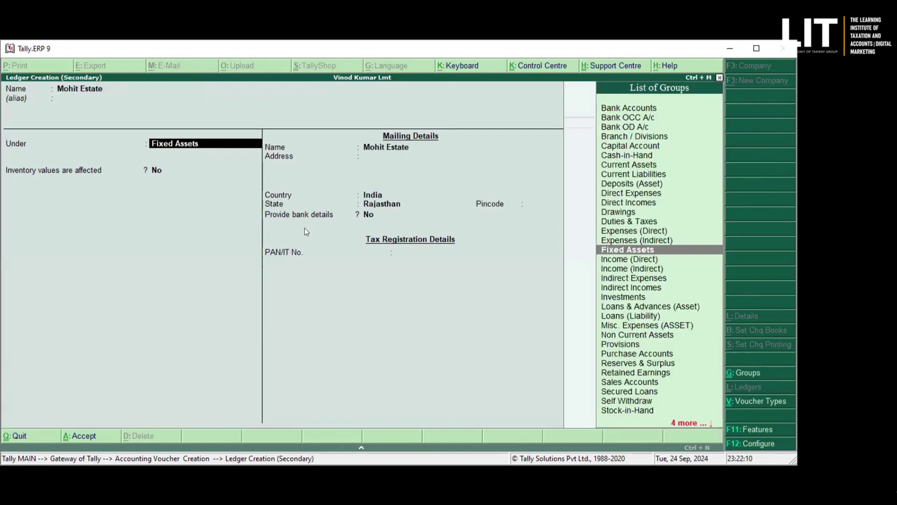
{"action": "type", "text": "Cre"}
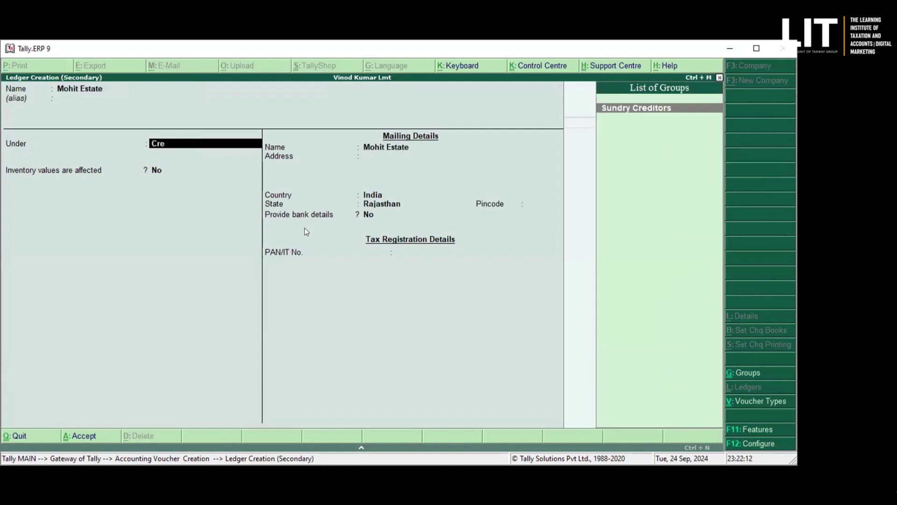
{"action": "key", "text": "Return"}
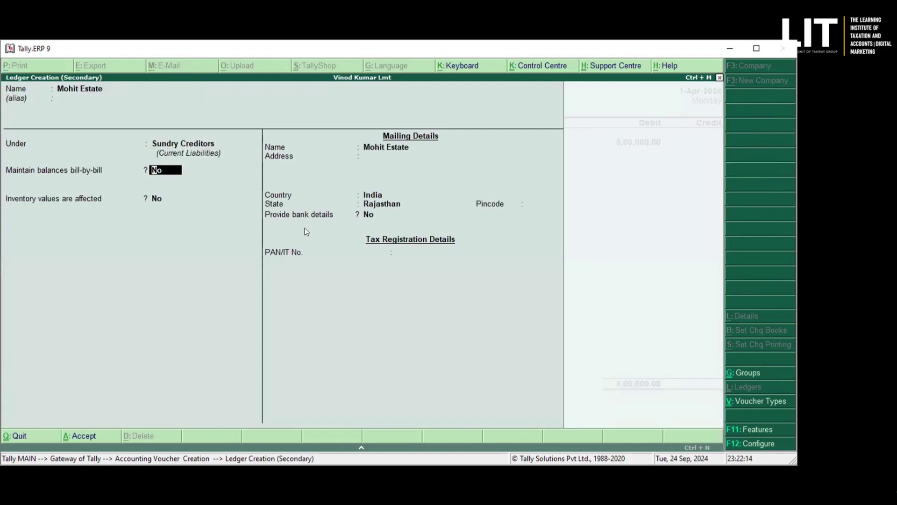
{"action": "key", "text": "ctrl+a"}
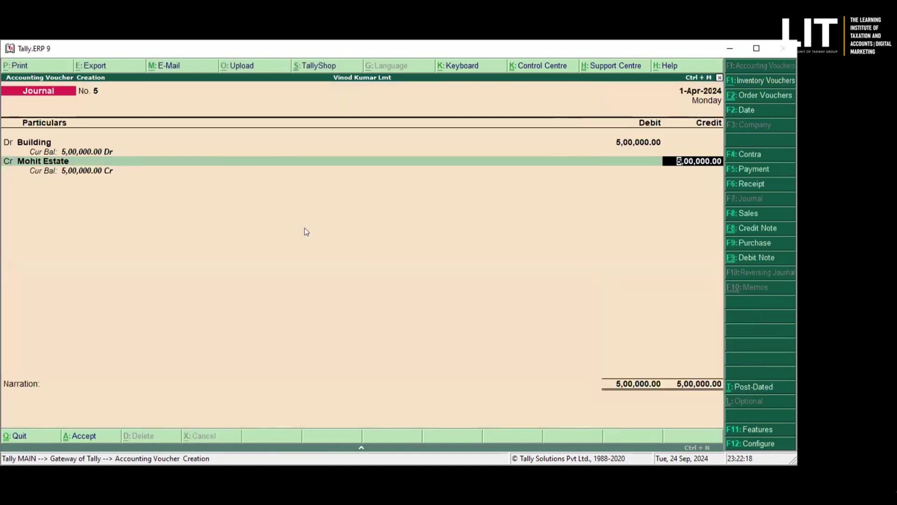
{"action": "key", "text": "F2"}
{"action": "key", "text": "ctrl+a"}
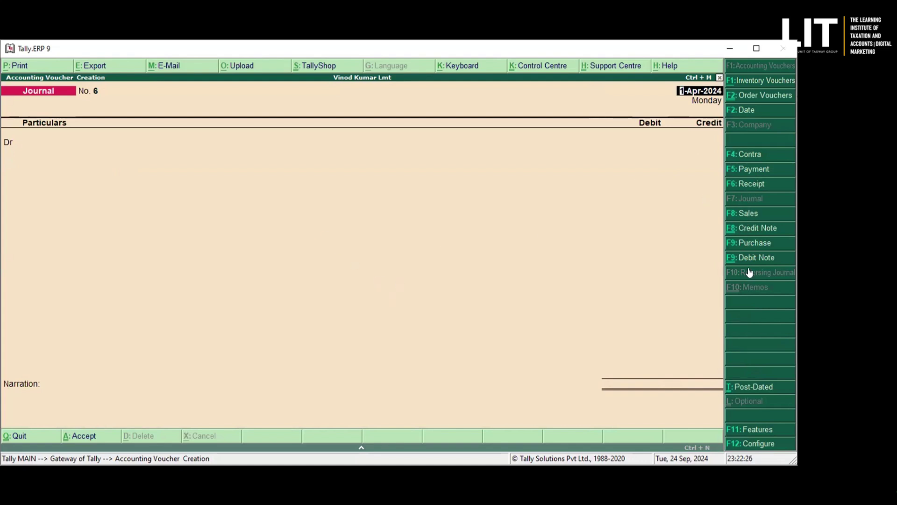
Start a Purchase voucher in item invoice mode and enter supplier invoice number 13.
{"action": "left_click", "coordinate": [754, 241]}
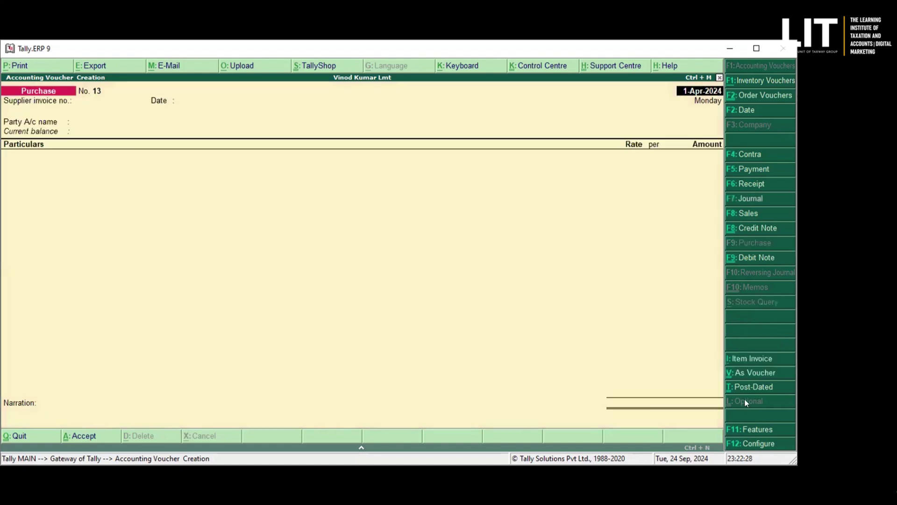
{"action": "left_click", "coordinate": [755, 357]}
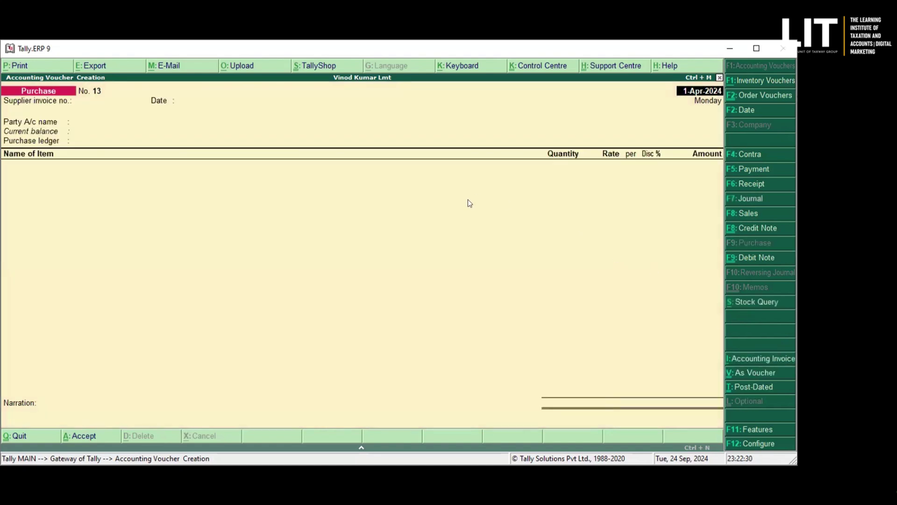
{"action": "key", "text": "Return"}
{"action": "type", "text": "13"}
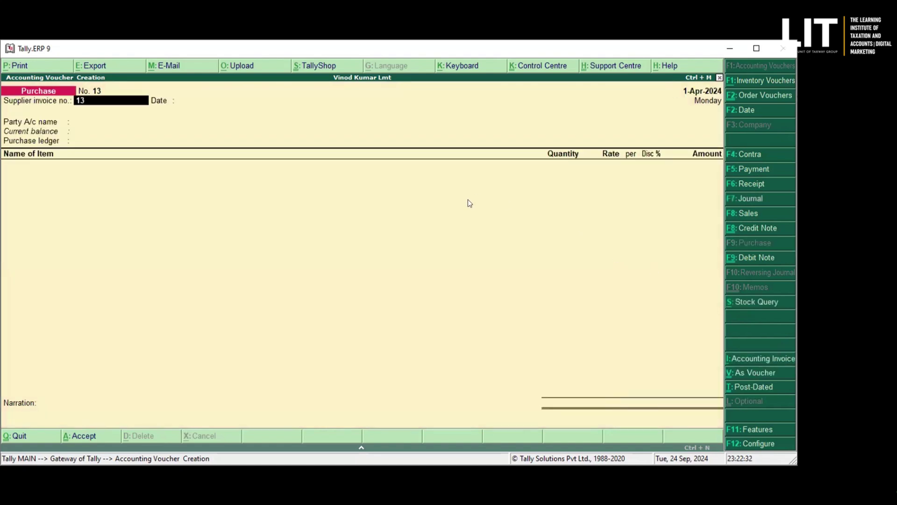
Keep the supplier invoice date 1-Apr-2024, set the party account to Cash and choose Purchase Ac as the purchase ledger.
{"action": "key", "text": "Return"}
{"action": "key", "text": "Return"}
{"action": "key", "text": "Down"}
{"action": "key", "text": "Down"}
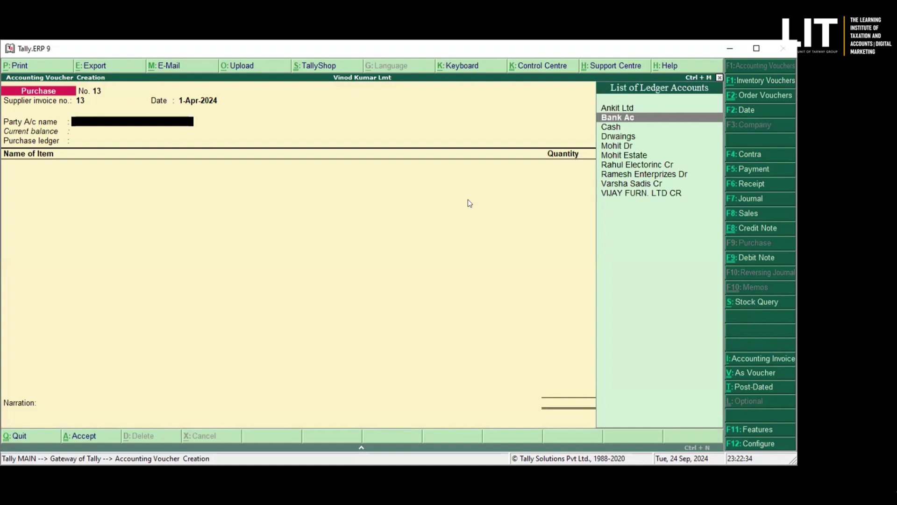
{"action": "key", "text": "Return"}
{"action": "key", "text": "Return"}
{"action": "key", "text": "Return"}
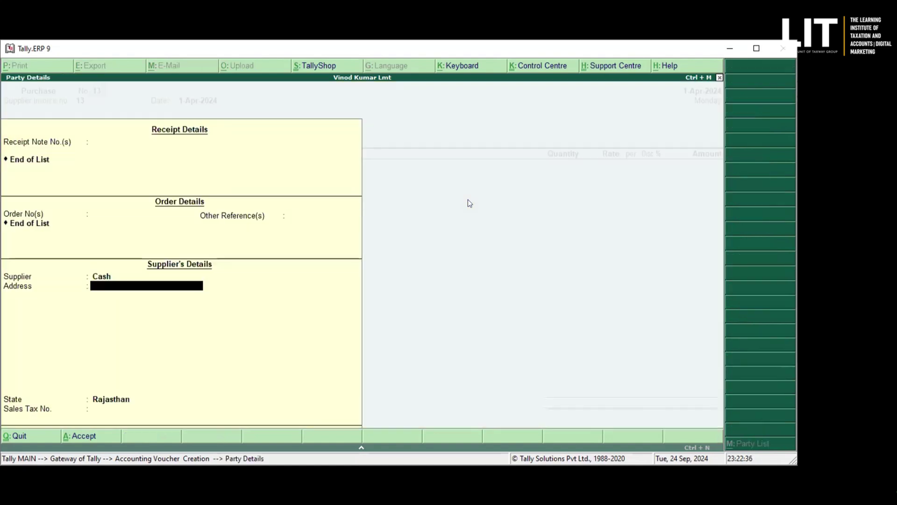
{"action": "key", "text": "ctrl+a"}
{"action": "key", "text": "Return"}
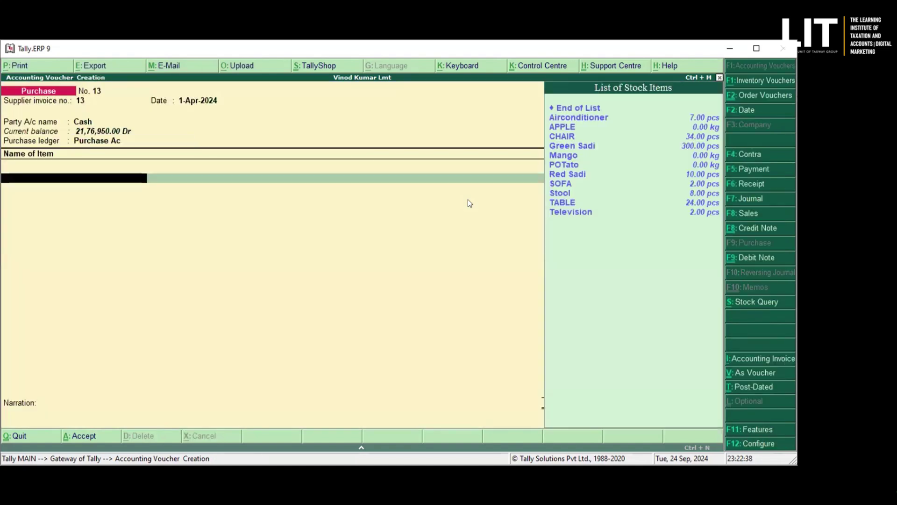
Add CHAIR as the first stock item and allocate it to the AJMER GATE location without tracking or order numbers.
{"action": "key", "text": "Down"}
{"action": "key", "text": "Down"}
{"action": "key", "text": "Down"}
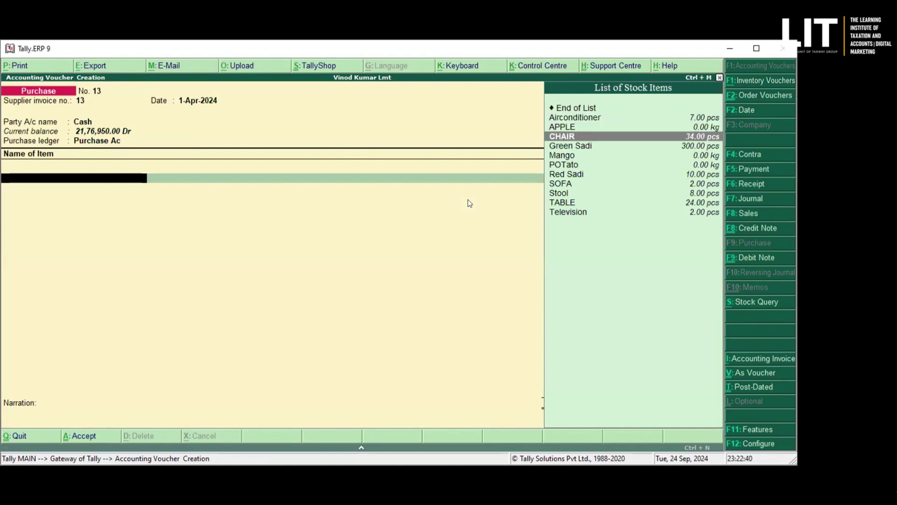
{"action": "key", "text": "Return"}
{"action": "key", "text": "Return"}
{"action": "key", "text": "Return"}
{"action": "key", "text": "Return"}
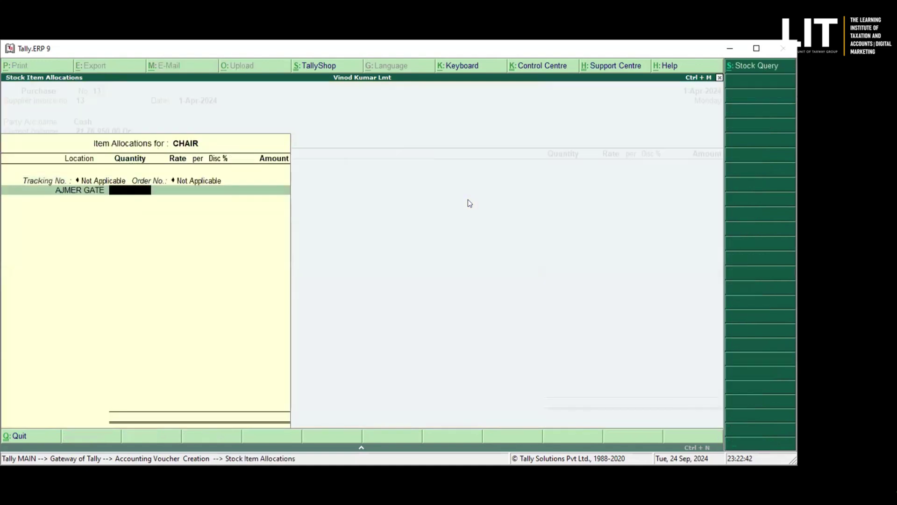
Enter 50 pcs at a rate of 5,000 for the CHAIR allocation and accept the item line.
{"action": "type", "text": "50"}
{"action": "key", "text": "Return"}
{"action": "key", "text": "Return"}
{"action": "key", "text": "Return"}
{"action": "key", "text": "Return"}
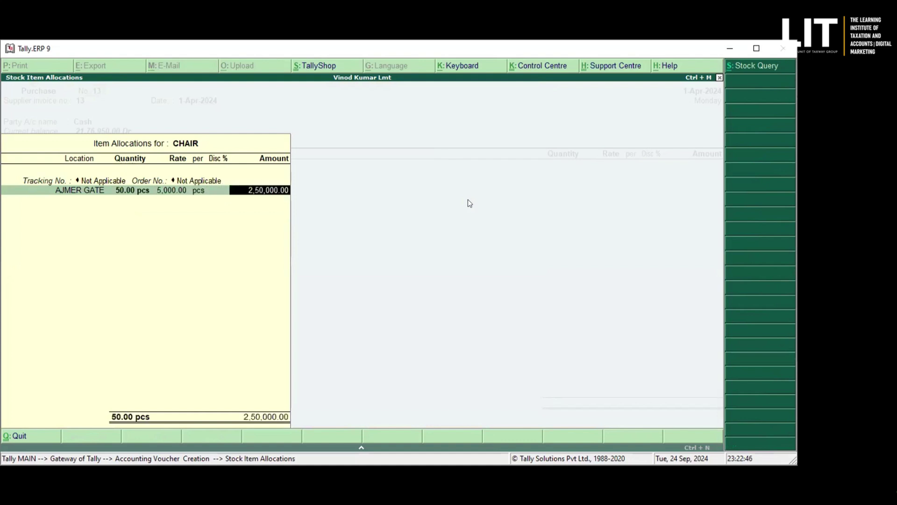
{"action": "key", "text": "Return"}
{"action": "key", "text": "Return"}
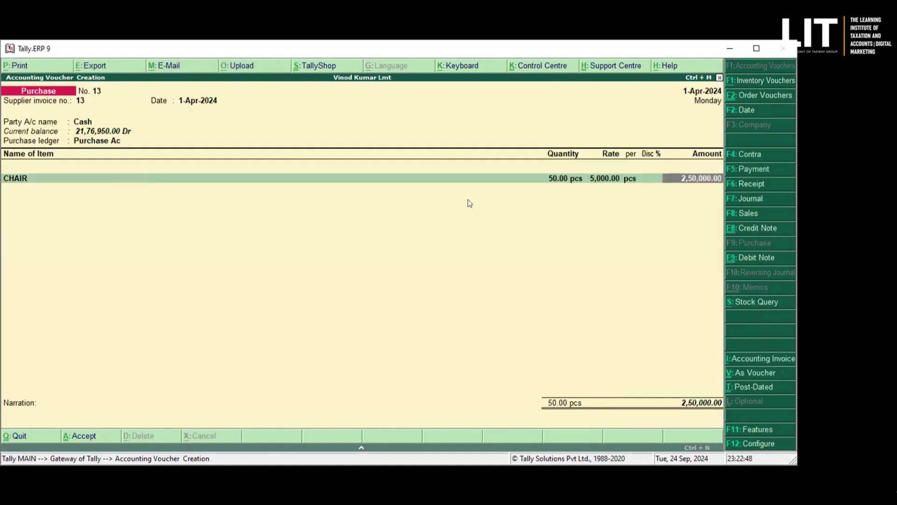
Add SOFA as the second stock item and allocate it to the AJMER GATE location.
{"action": "key", "text": "Return"}
{"action": "key", "text": "Down"}
{"action": "key", "text": "Down"}
{"action": "key", "text": "Down"}
{"action": "key", "text": "Down"}
{"action": "key", "text": "Down"}
{"action": "key", "text": "Down"}
{"action": "key", "text": "Down"}
{"action": "key", "text": "Down"}
{"action": "key", "text": "Down"}
{"action": "key", "text": "Up"}
{"action": "key", "text": "Return"}
{"action": "key", "text": "Return"}
{"action": "key", "text": "Return"}
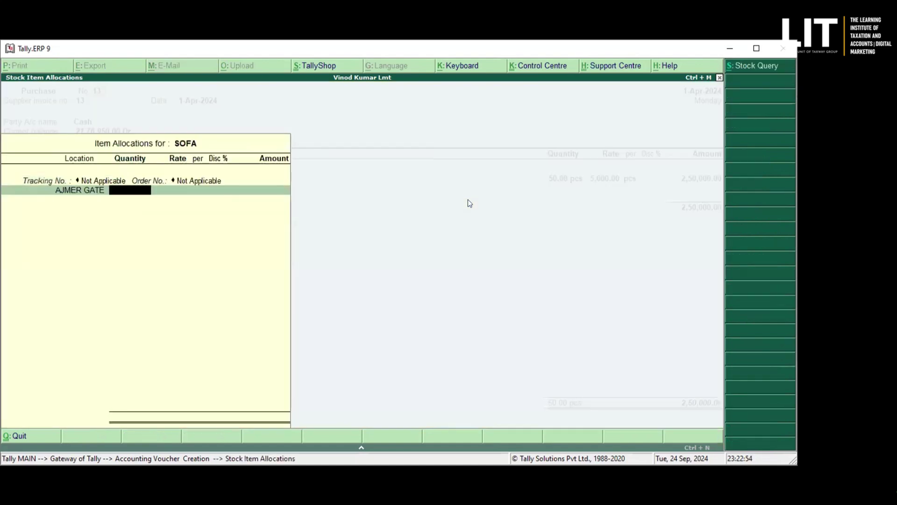
Enter 8 pcs at a rate of 15,000 for the SOFA allocation and save the purchase voucher.
{"action": "type", "text": "2"}
{"action": "key", "text": "BackSpace"}
{"action": "type", "text": "8"}
{"action": "key", "text": "Return"}
{"action": "key", "text": "Return"}
{"action": "key", "text": "Return"}
{"action": "key", "text": "Return"}
{"action": "key", "text": "Return"}
{"action": "key", "text": "Return"}
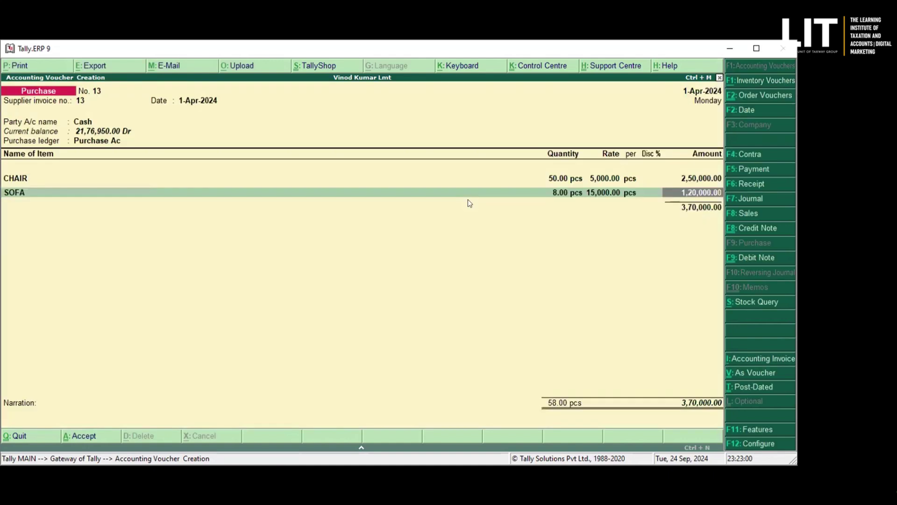
{"action": "key", "text": "ctrl+a"}
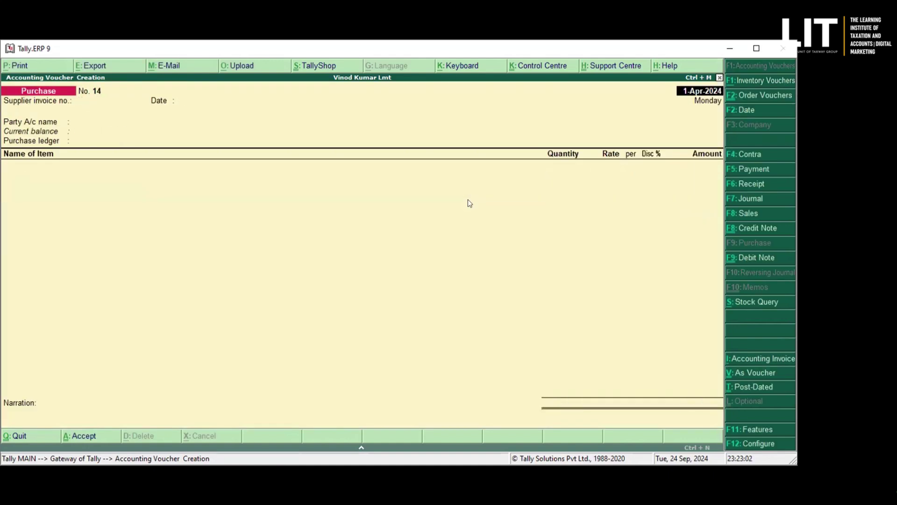
Reopen purchase voucher 13 and print its invoice to a PDF file named pp in the Documents folder.
{"action": "key", "text": "Page_Up"}
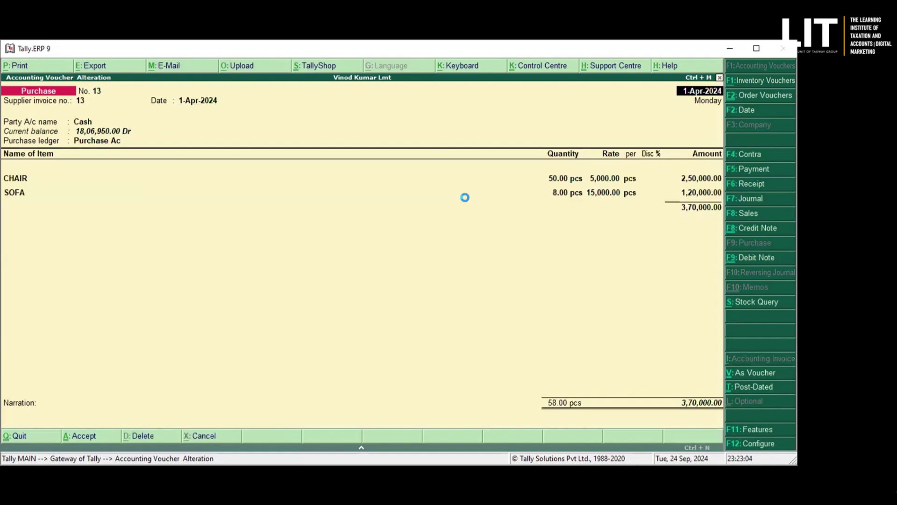
{"action": "key", "text": "alt+p"}
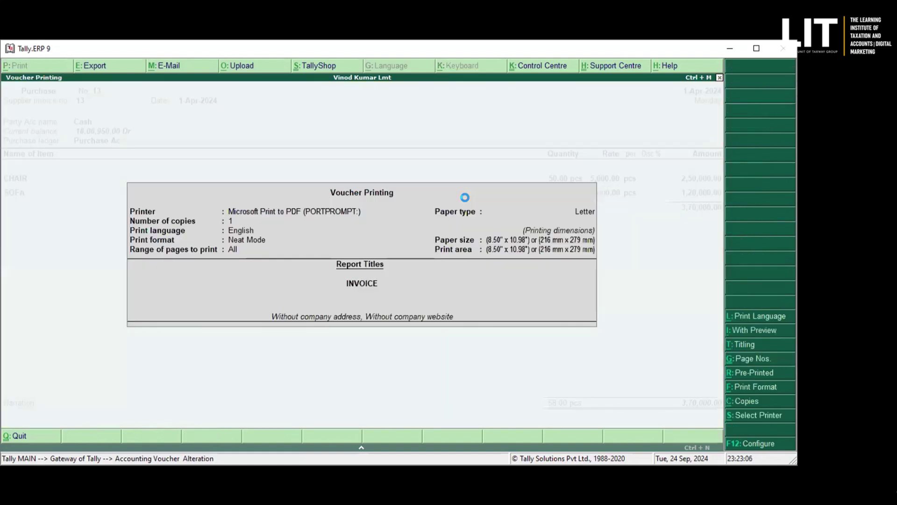
{"action": "key", "text": "Return"}
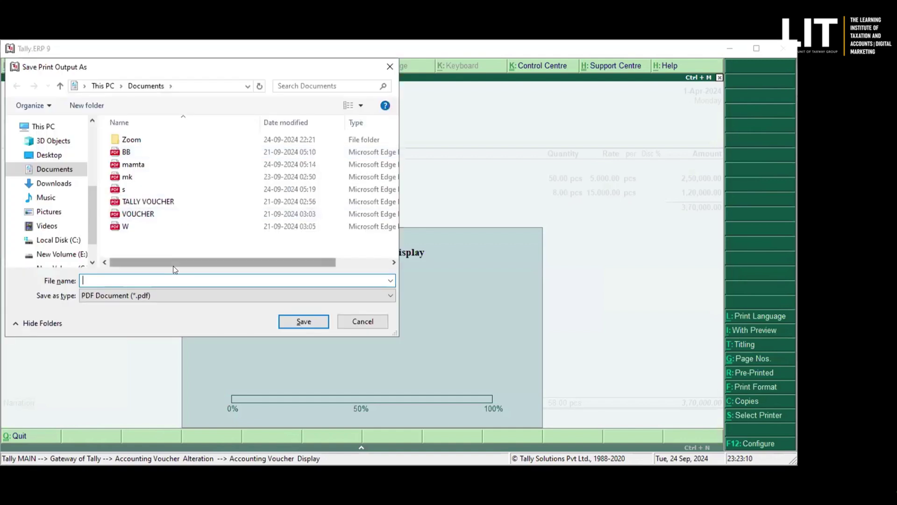
{"action": "type", "text": "pp"}
{"action": "key", "text": "Return"}
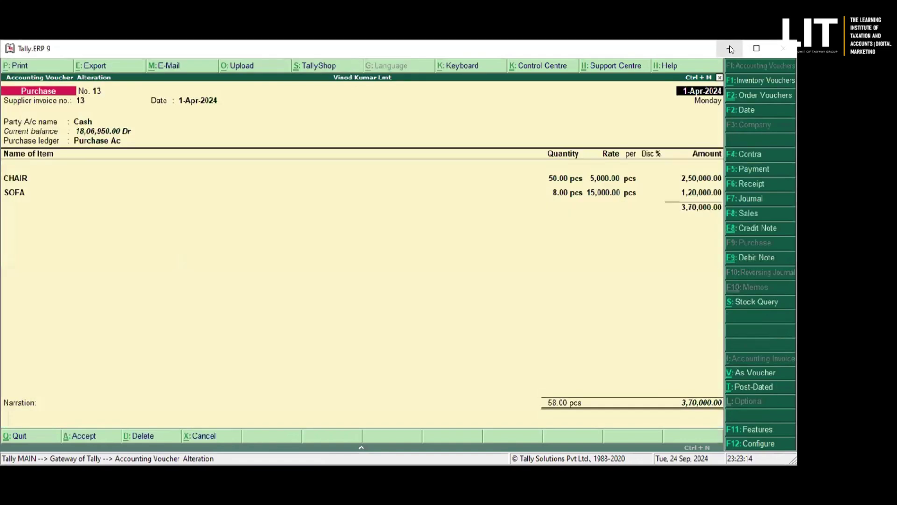